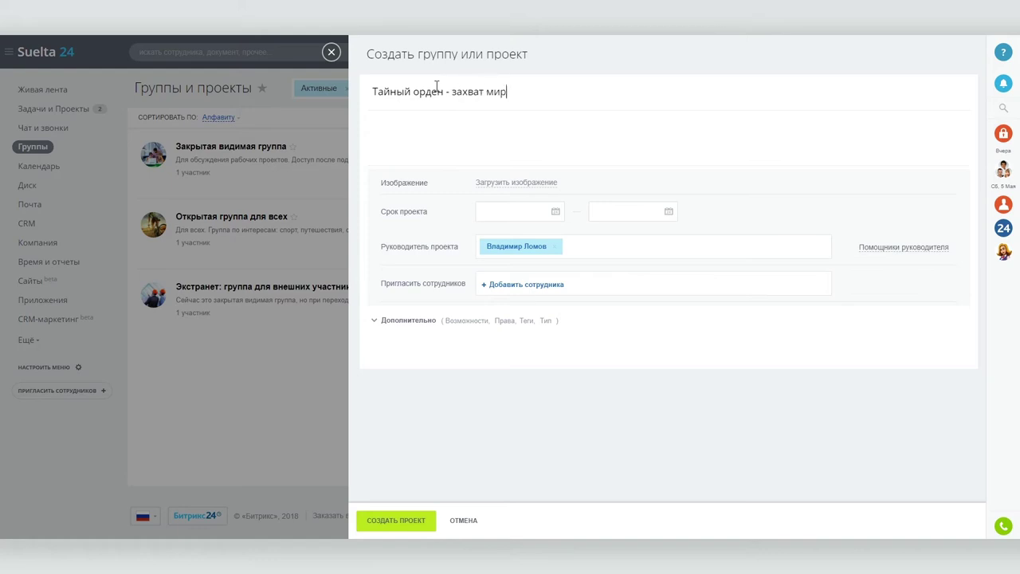
Step: Set the project term to 14.05.2018–25.05.2018, invite one employee and create the project "Тайный орден - захват мира"
{"action": "left_click", "coordinate": [561, 271]}
{"action": "left_click", "coordinate": [632, 211]}
{"action": "left_click", "coordinate": [670, 283]}
{"action": "left_click", "coordinate": [526, 284]}
{"action": "left_click", "coordinate": [531, 341]}
{"action": "left_click", "coordinate": [397, 519]}
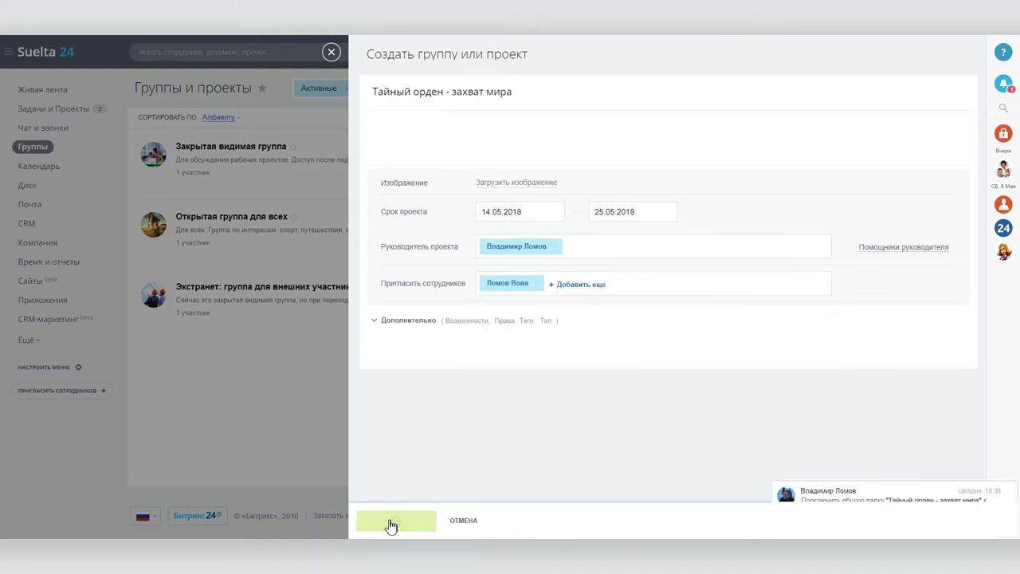
Step: Look over the templates offered for a new site in the Сайты section and close the gallery
{"action": "left_click", "coordinate": [52, 282]}
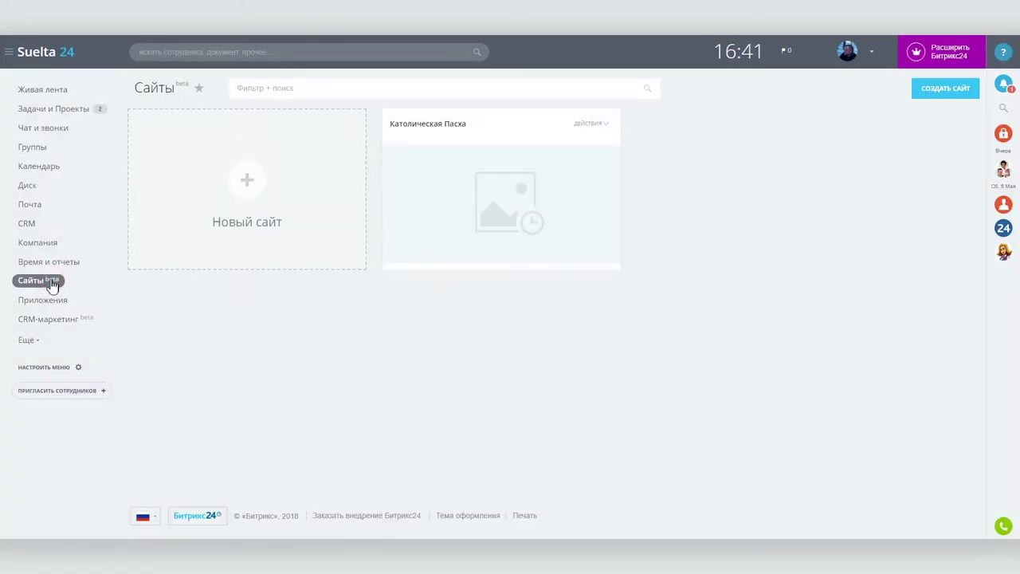
{"action": "left_click", "coordinate": [248, 190]}
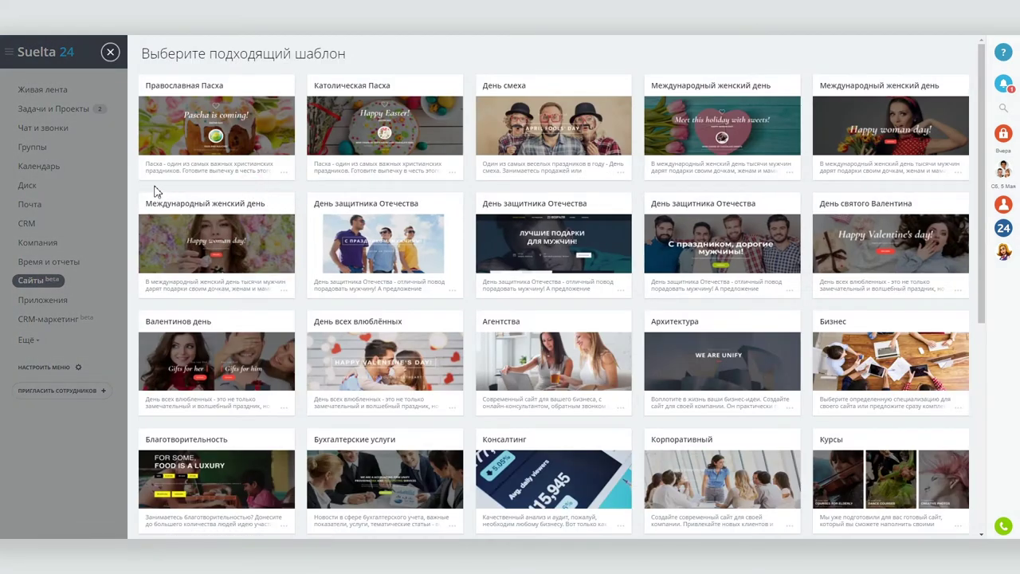
{"action": "key", "text": "Escape"}
Step: View the CRM-маркетинг start page and the Телефония balance and statistics page
{"action": "left_click", "coordinate": [62, 319]}
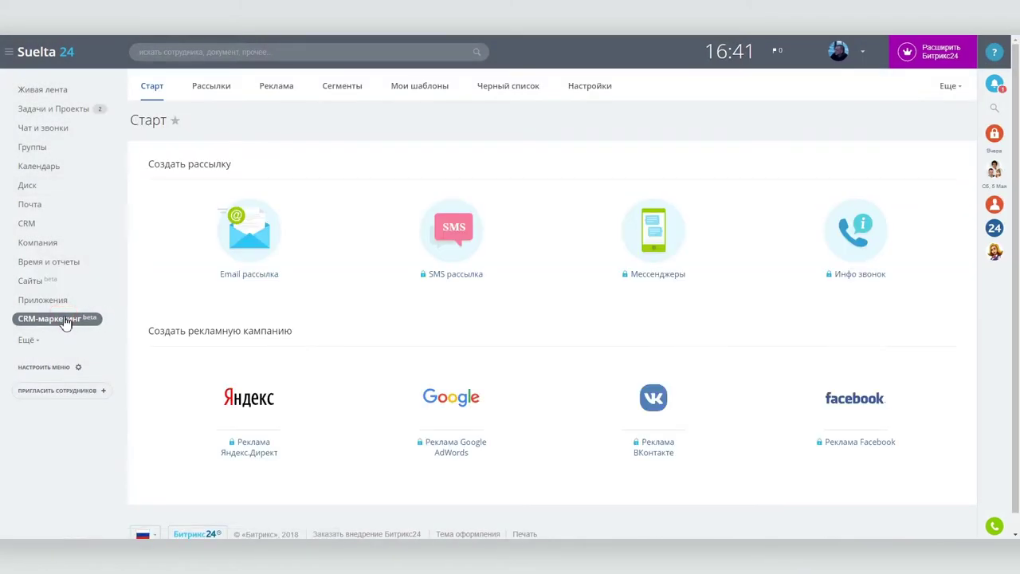
{"action": "left_click", "coordinate": [23, 339]}
{"action": "left_click", "coordinate": [29, 381]}
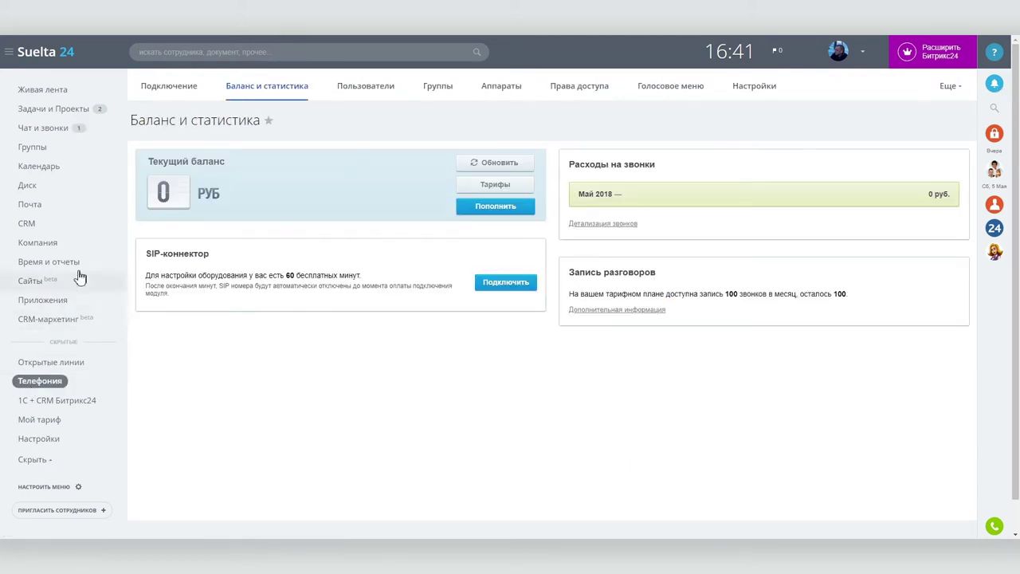
Step: Review the CRM start page reports, including the manager counters and sales plan, and dismiss the demo-view notice
{"action": "left_click", "coordinate": [31, 223]}
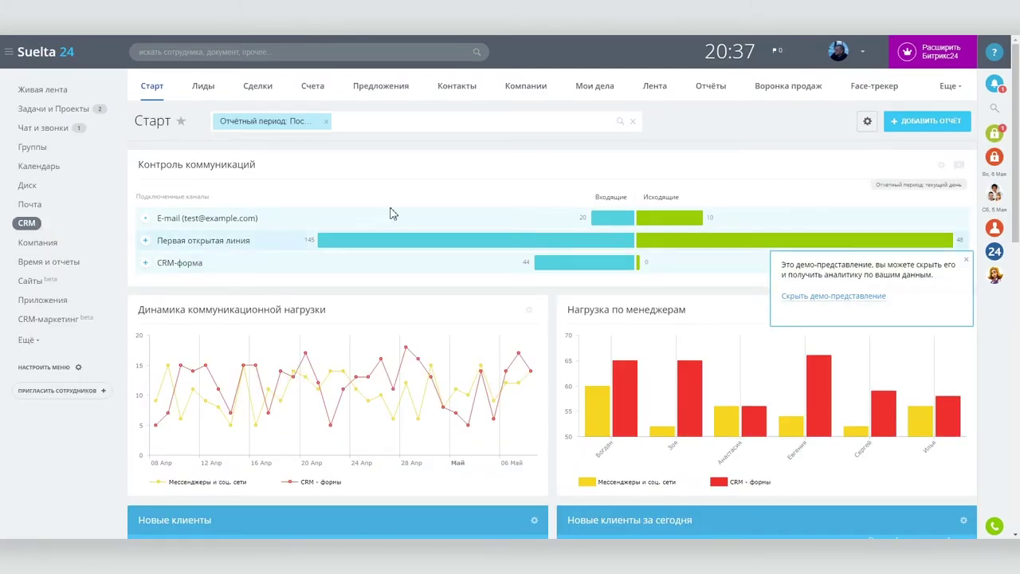
{"action": "scroll", "coordinate": [403, 195], "scroll_direction": "down", "scroll_amount": 2}
{"action": "scroll", "coordinate": [401, 204], "scroll_direction": "down", "scroll_amount": 8}
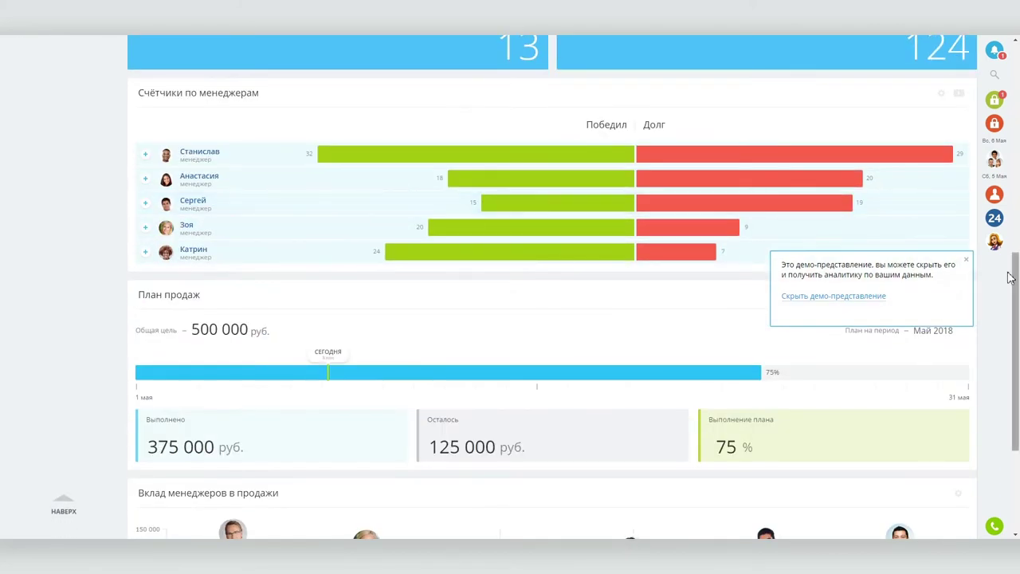
{"action": "left_click", "coordinate": [967, 264]}
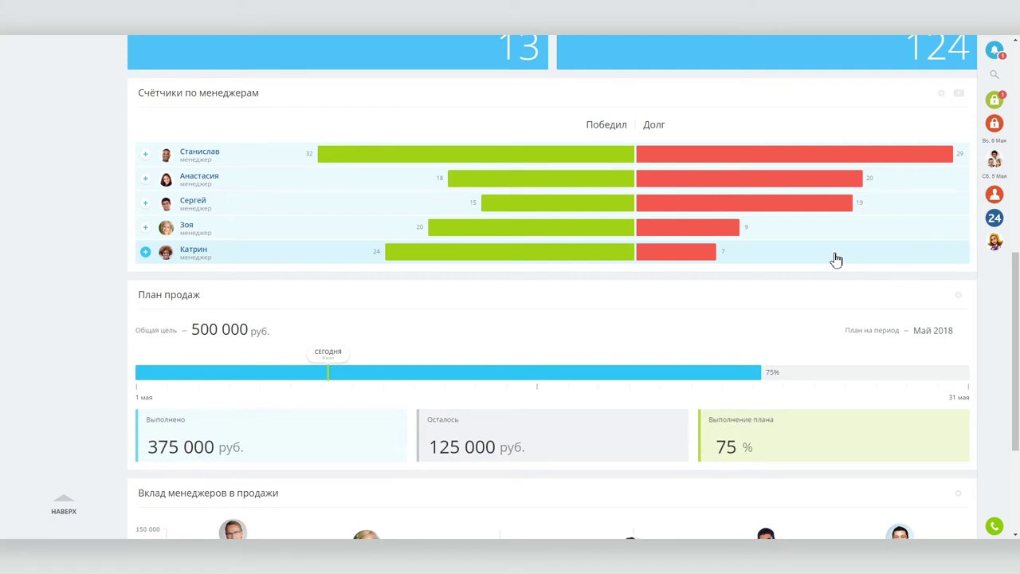
{"action": "scroll", "coordinate": [835, 259], "scroll_direction": "down", "scroll_amount": 2}
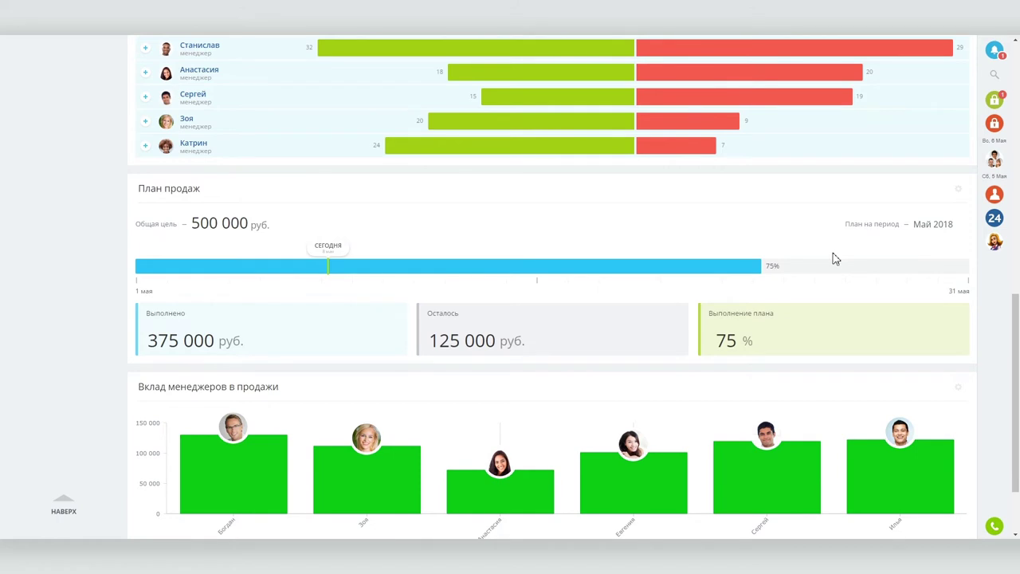
{"action": "scroll", "coordinate": [834, 259], "scroll_direction": "up", "scroll_amount": 10}
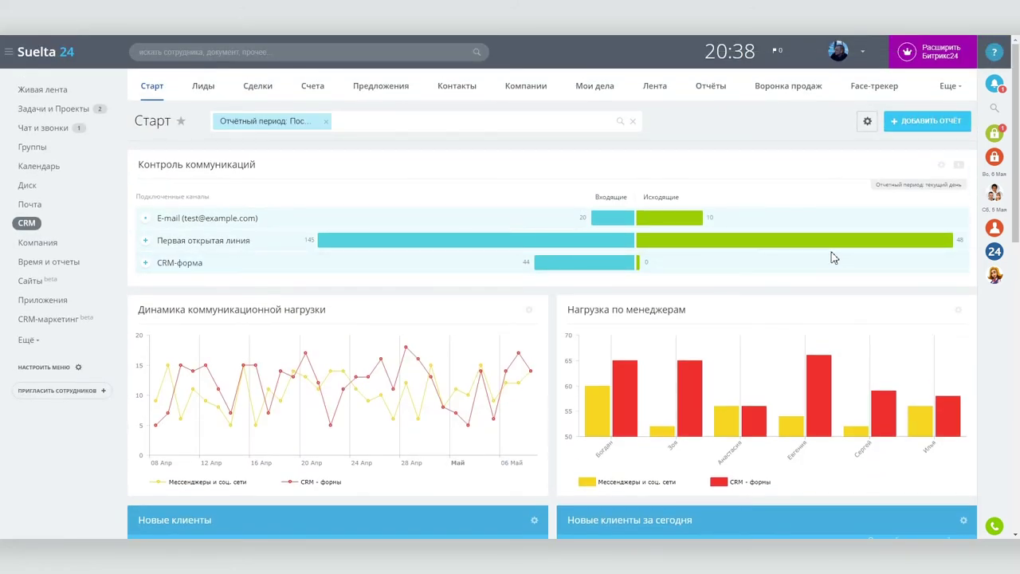
Step: Look through the CRM's deals board, proposals with the blank new-proposal form, and sales funnel
{"action": "left_click", "coordinate": [259, 88]}
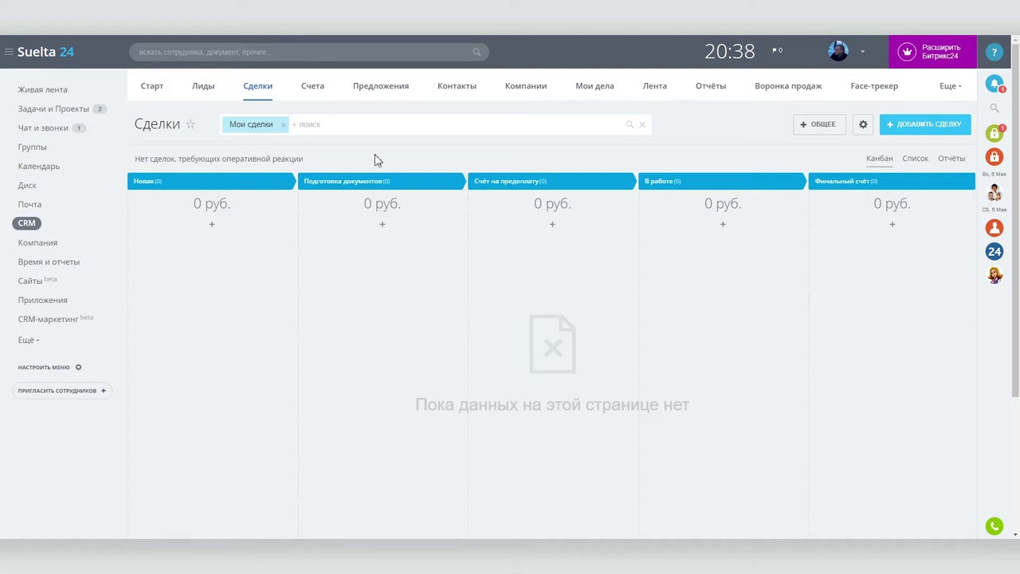
{"action": "left_click", "coordinate": [380, 86]}
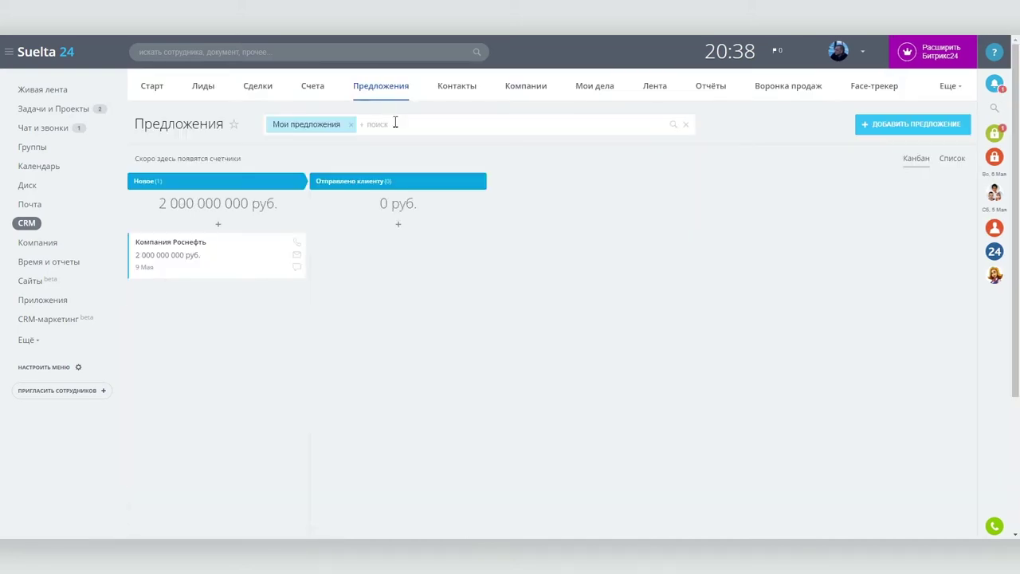
{"action": "left_click", "coordinate": [948, 126]}
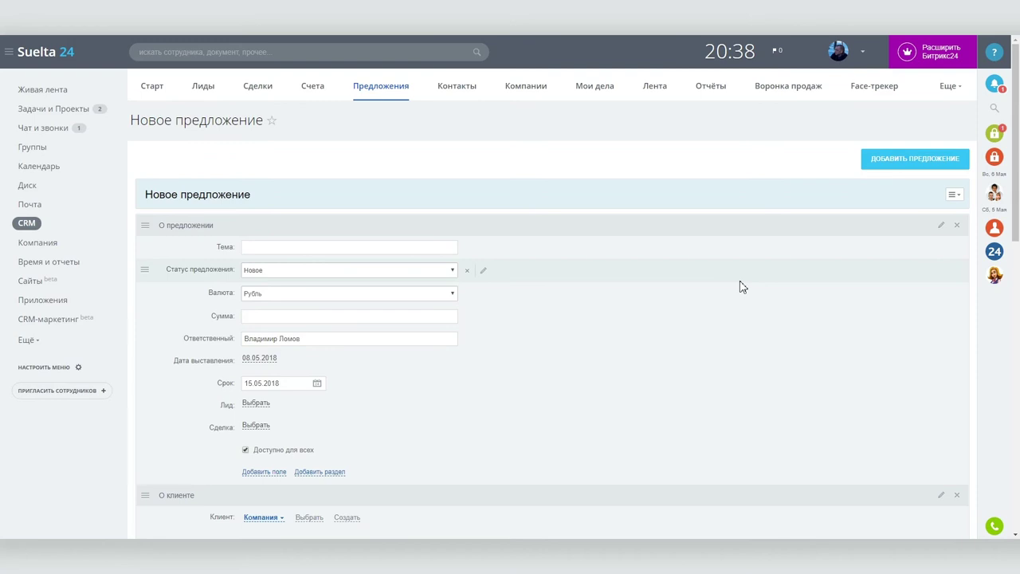
{"action": "left_click", "coordinate": [778, 90]}
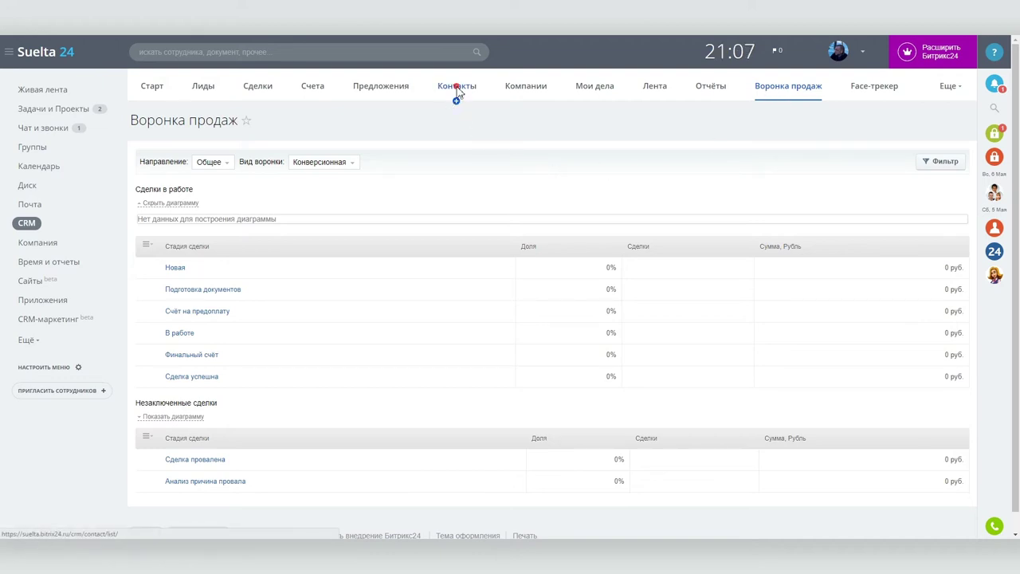
Step: Start a new CRM contact, choose a salutation and enter the contact's last and first name
{"action": "left_click", "coordinate": [458, 88]}
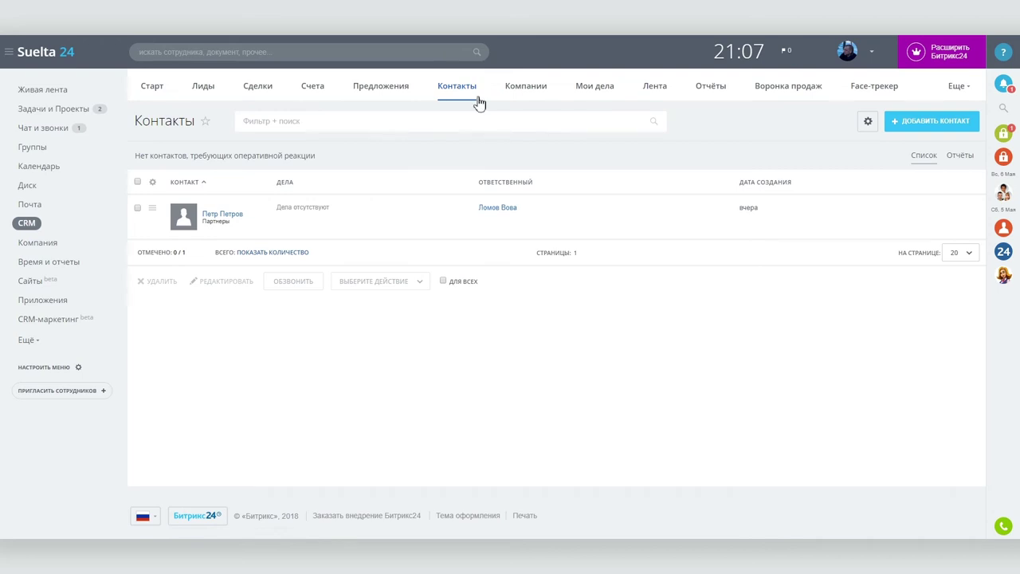
{"action": "left_click", "coordinate": [918, 121]}
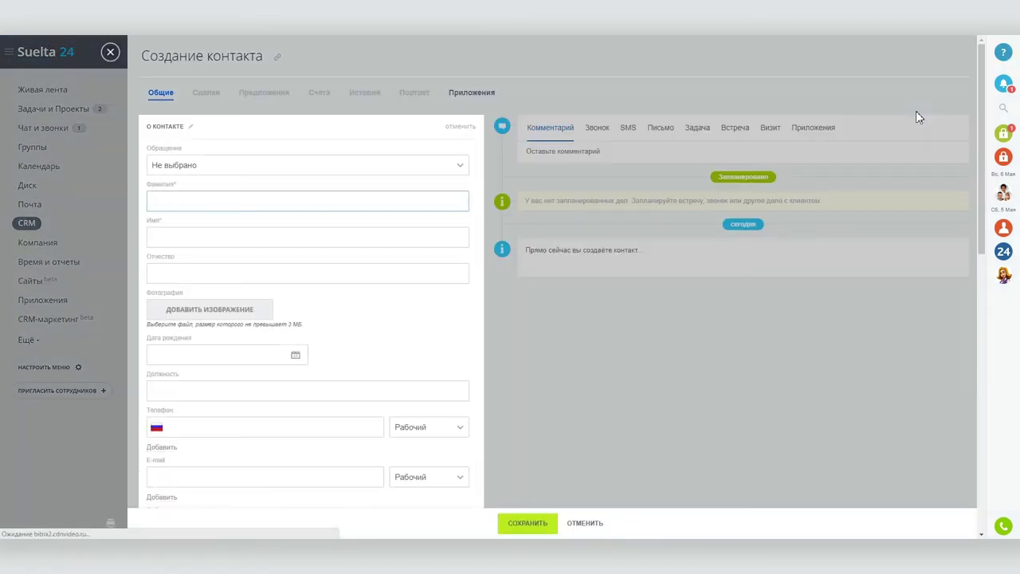
{"action": "left_click", "coordinate": [305, 171]}
{"action": "left_click", "coordinate": [232, 208]}
{"action": "left_click", "coordinate": [196, 201]}
{"action": "type", "text": "Сидоров"}
{"action": "key", "text": "Tab"}
Step: Fill in the contact's work phone number and work e-mail address
{"action": "scroll", "coordinate": [319, 323], "scroll_direction": "down", "scroll_amount": 4}
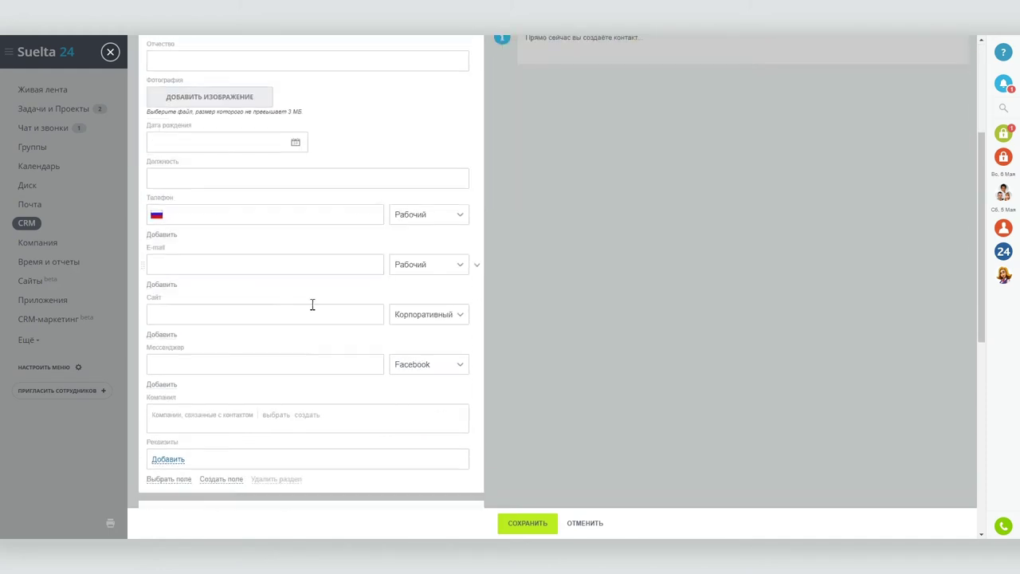
{"action": "left_click", "coordinate": [228, 108]}
{"action": "type", "text": "2-23-33"}
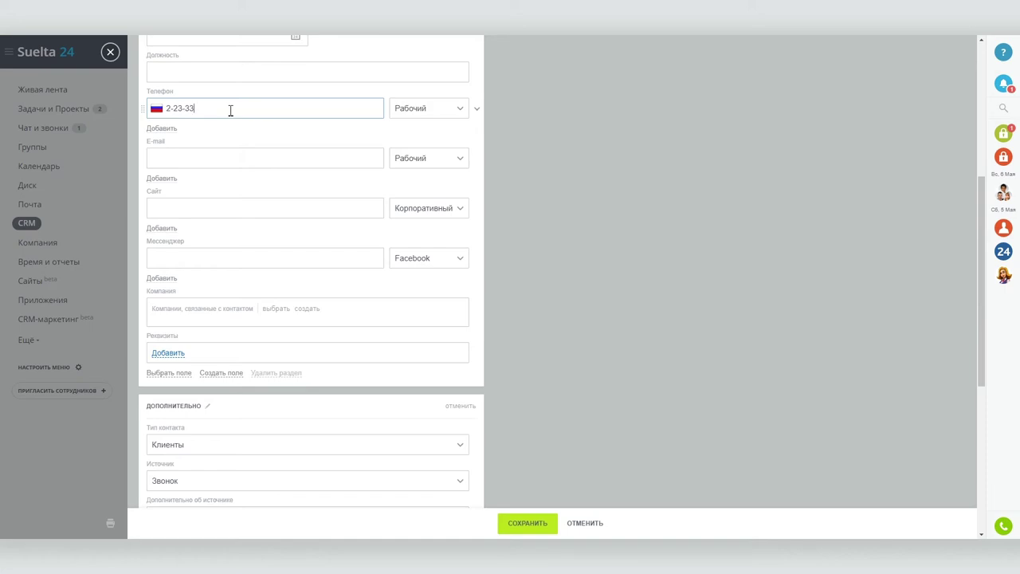
{"action": "type", "text": "23332223"}
{"action": "key", "text": "BackSpace"}
{"action": "key", "text": "BackSpace"}
{"action": "left_click", "coordinate": [203, 155]}
{"action": "type", "text": "фк"}
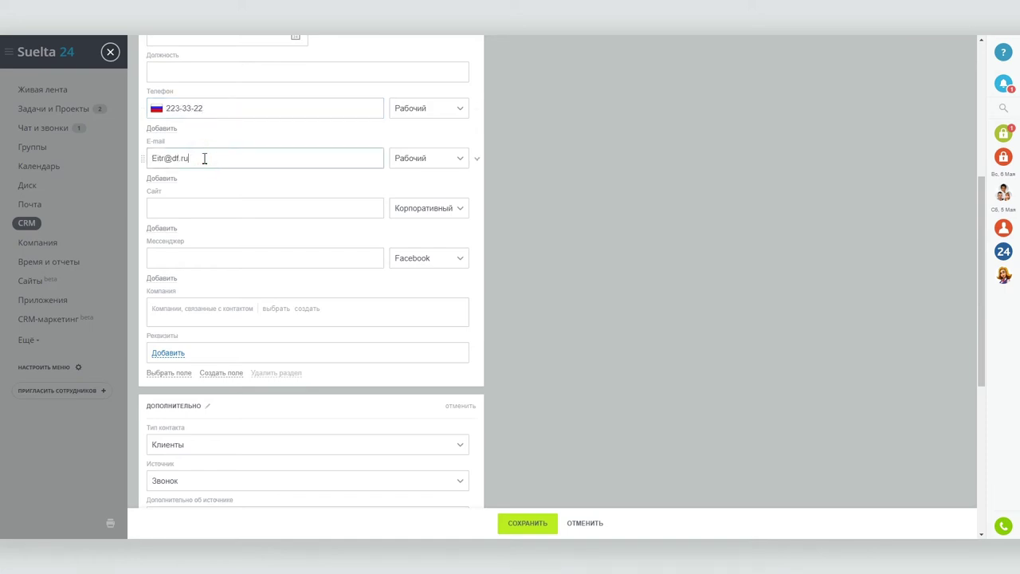
Step: Check which requisite types can be added to the contact without choosing one
{"action": "scroll", "coordinate": [228, 292], "scroll_direction": "down", "scroll_amount": 1}
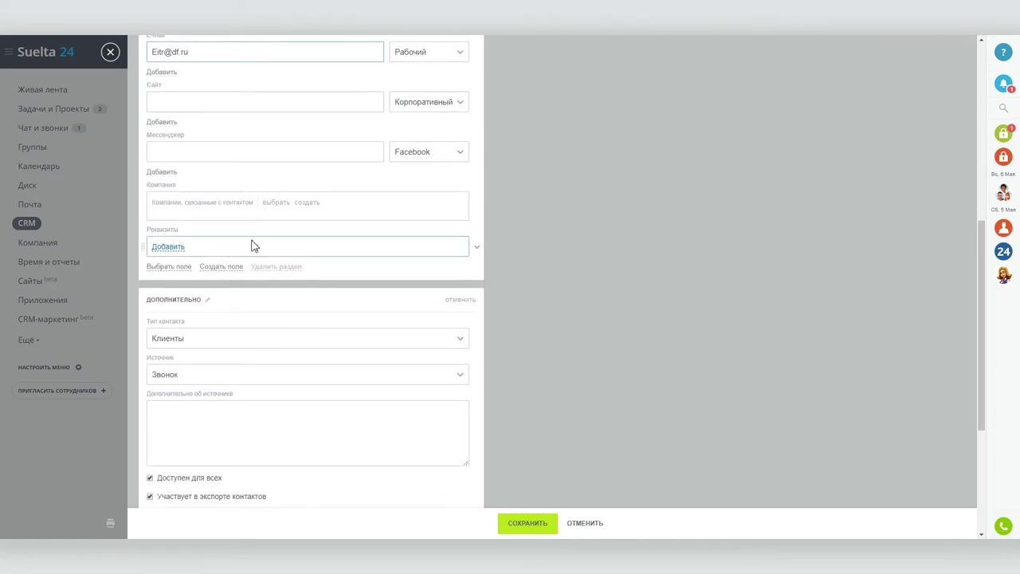
{"action": "scroll", "coordinate": [243, 244], "scroll_direction": "down", "scroll_amount": 1}
{"action": "left_click", "coordinate": [168, 144]}
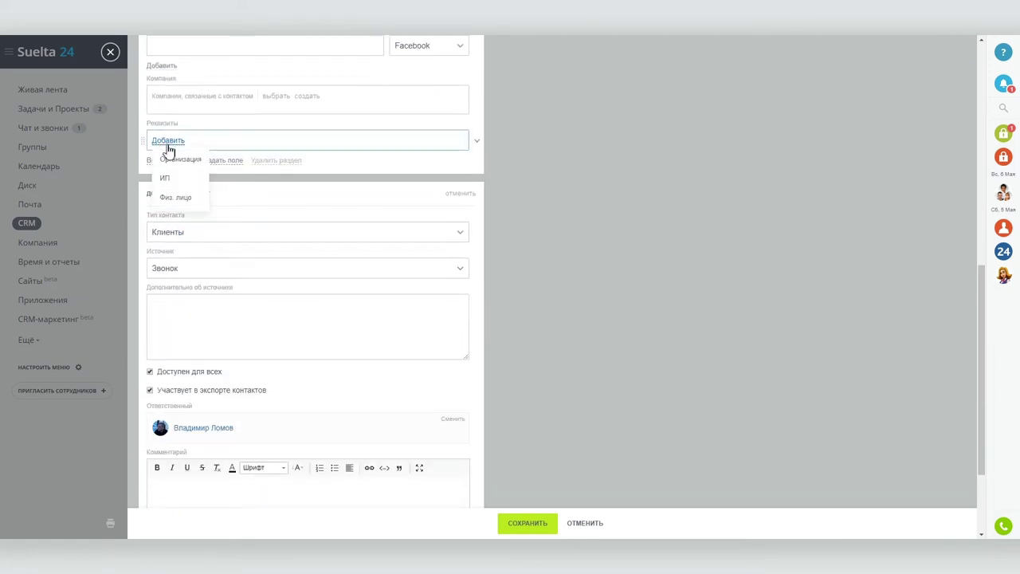
{"action": "left_click", "coordinate": [240, 144]}
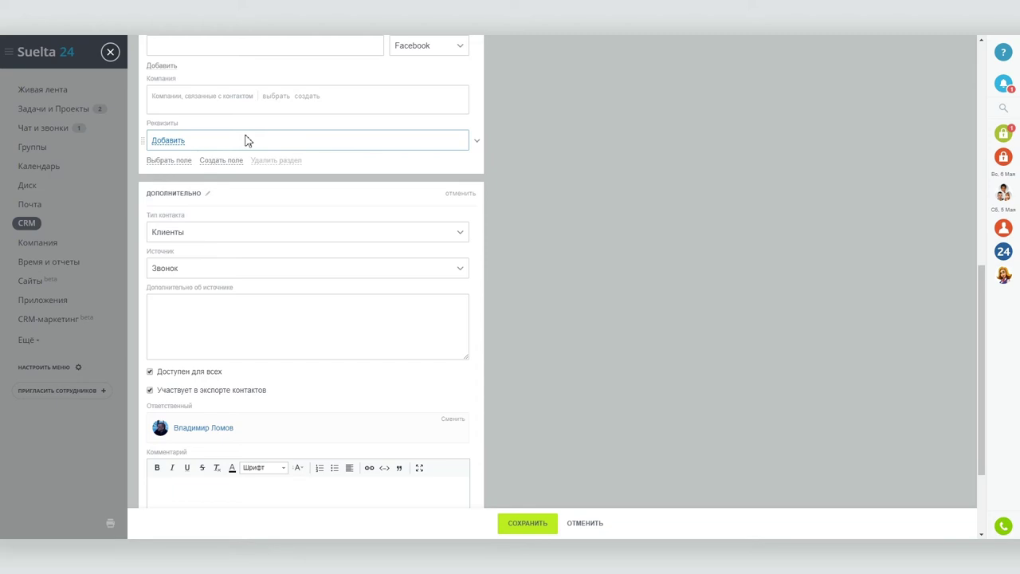
Step: Set the contact type to Партнеры and the source to По рекомендации
{"action": "scroll", "coordinate": [284, 171], "scroll_direction": "down", "scroll_amount": 1}
{"action": "left_click", "coordinate": [274, 174]}
{"action": "left_click", "coordinate": [178, 239]}
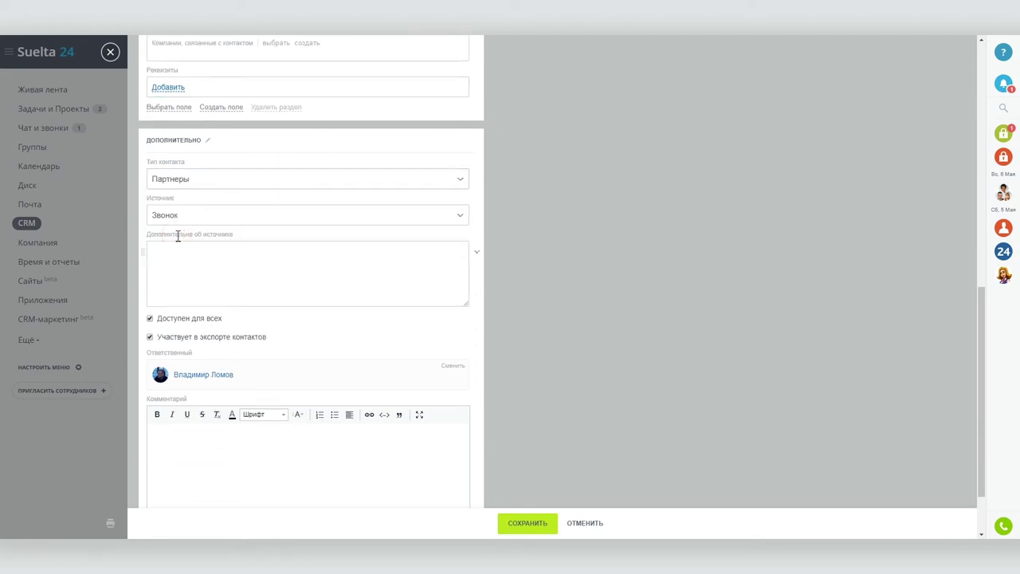
{"action": "left_click", "coordinate": [181, 217]}
{"action": "left_click", "coordinate": [183, 337]}
Step: Enter who recommended the contact as the additional source information and save the contact
{"action": "left_click", "coordinate": [188, 263]}
{"action": "type", "text": "От Николая из Комерсанта"}
{"action": "scroll", "coordinate": [213, 244], "scroll_direction": "down", "scroll_amount": 2}
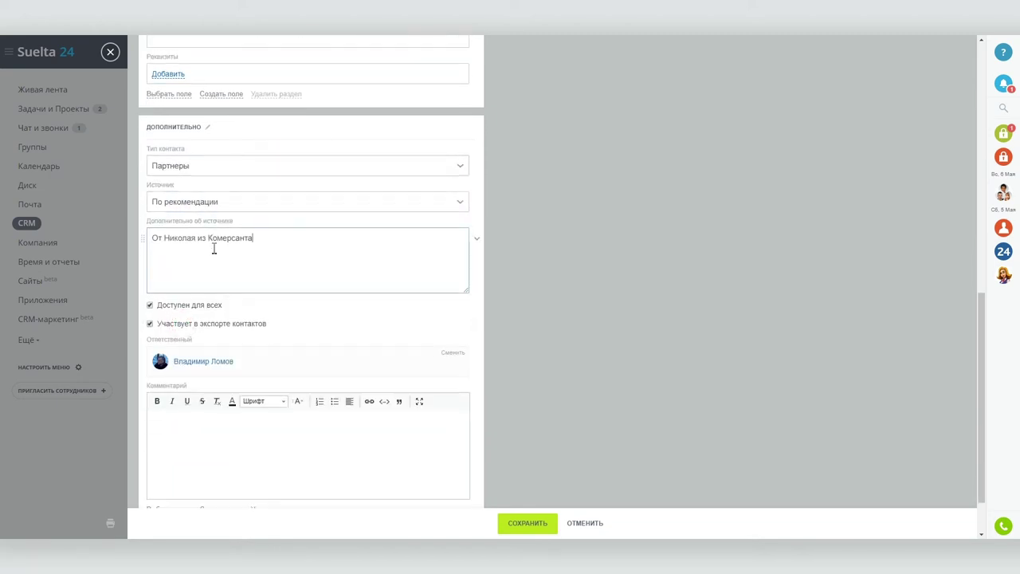
{"action": "left_click", "coordinate": [525, 524]}
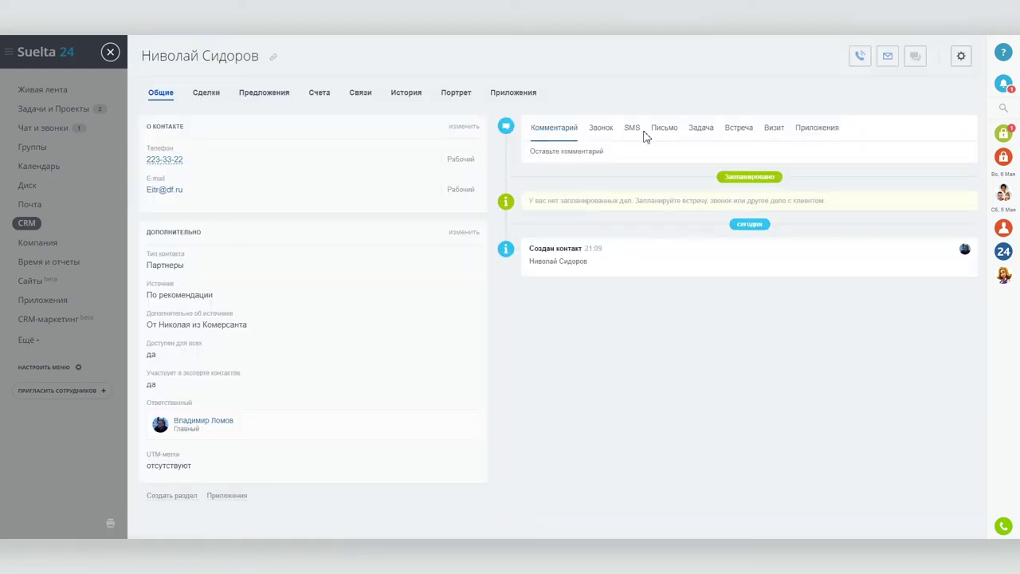
Step: View the blank e-mail form addressed to the new contact and close it without sending
{"action": "left_click", "coordinate": [665, 128]}
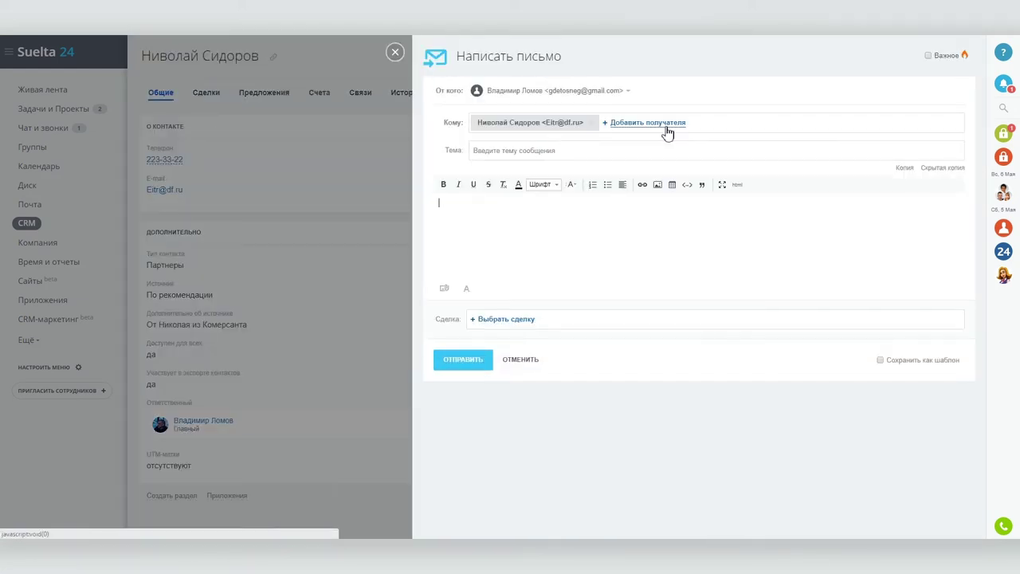
{"action": "left_click", "coordinate": [396, 52]}
Step: Schedule a meeting with the contact on 13 May at 10:20 with the topic "О том о сем поговорить" and save it
{"action": "left_click", "coordinate": [722, 129]}
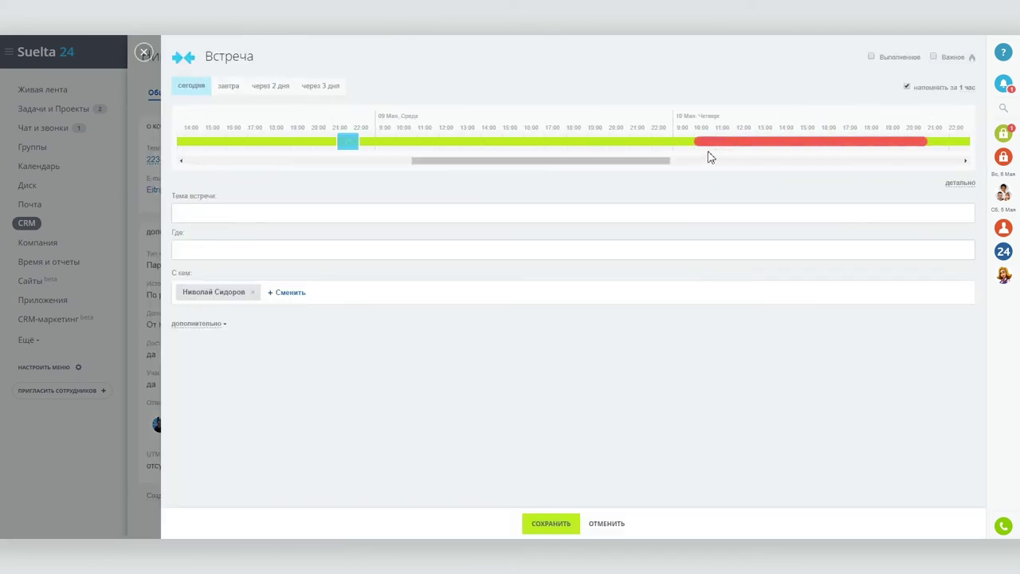
{"action": "left_click", "coordinate": [228, 209]}
{"action": "type", "text": "О том о сем поговорить"}
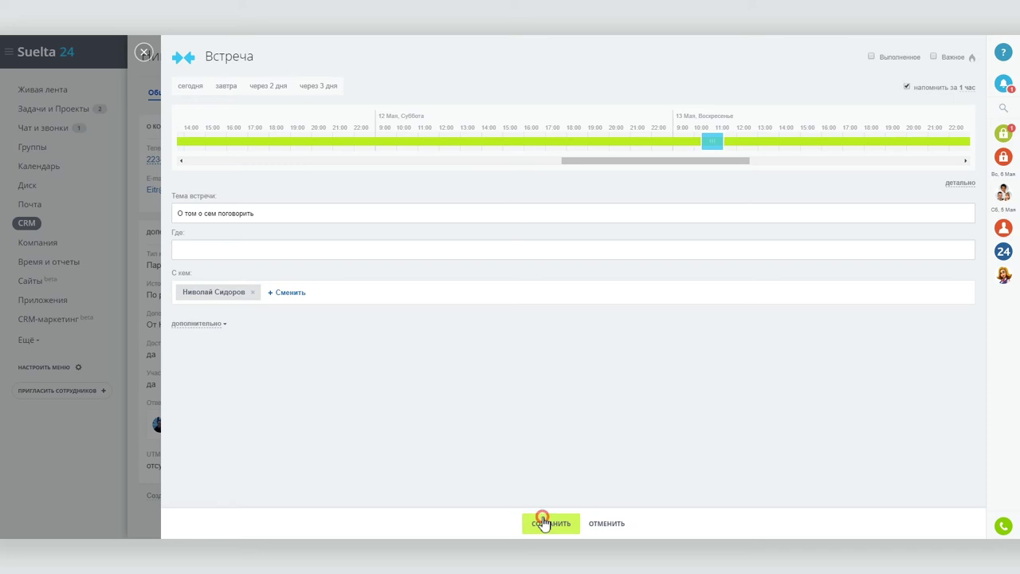
{"action": "left_click", "coordinate": [542, 522]}
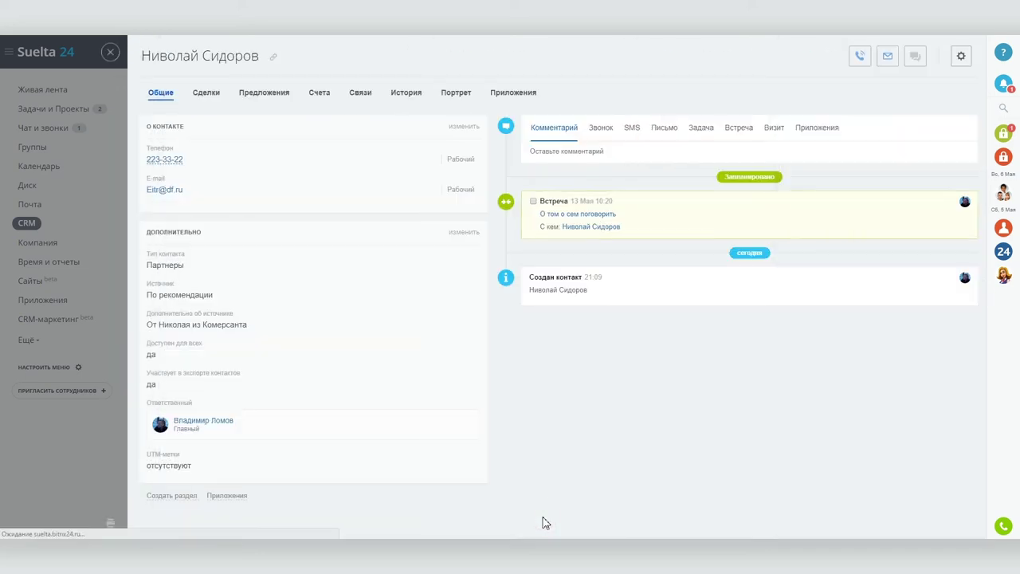
Step: View the contact's proposals, invoices and portrait report, and close the contact card
{"action": "left_click", "coordinate": [275, 94]}
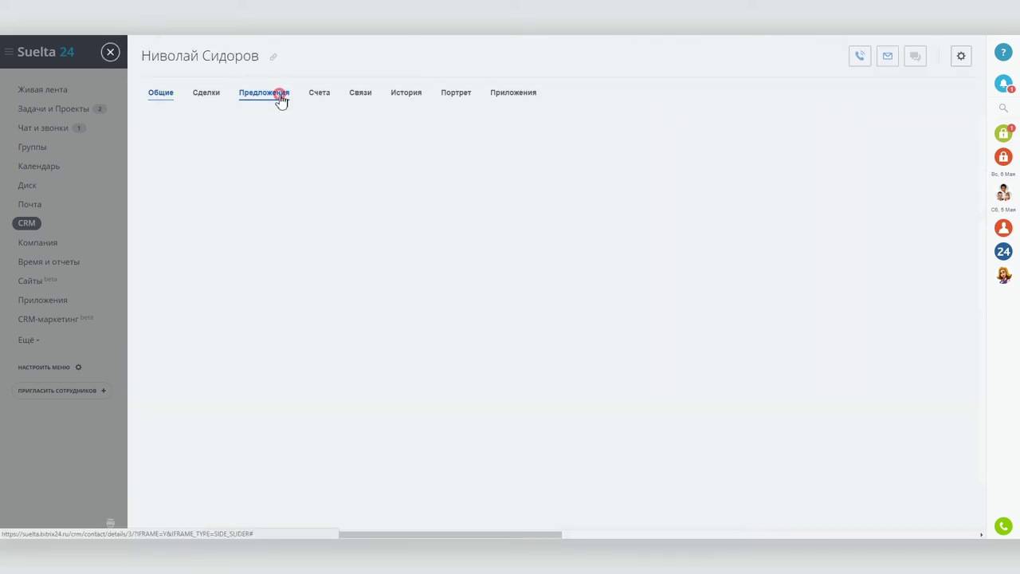
{"action": "left_click", "coordinate": [319, 93]}
{"action": "left_click", "coordinate": [457, 93]}
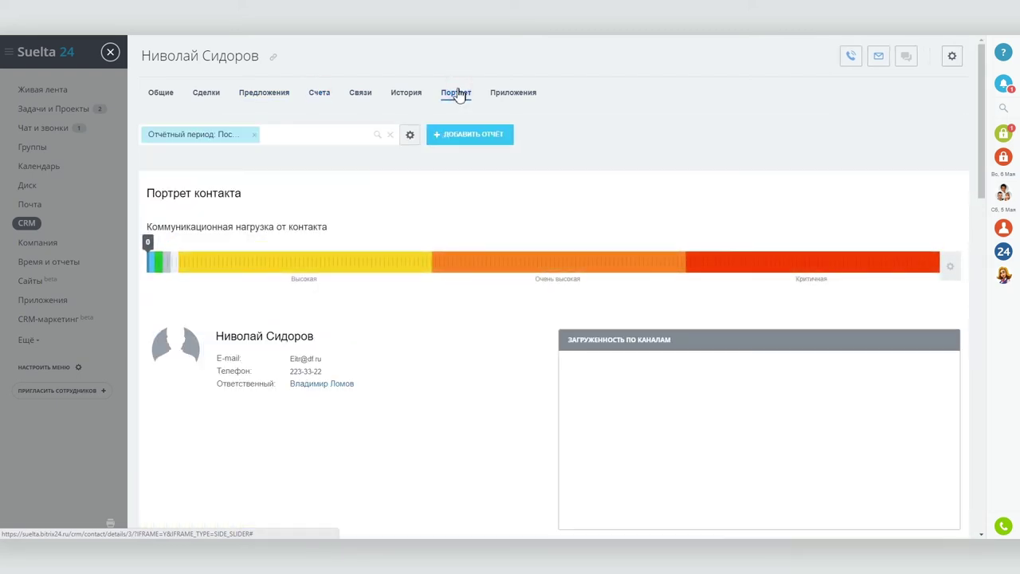
{"action": "left_click", "coordinate": [111, 52]}
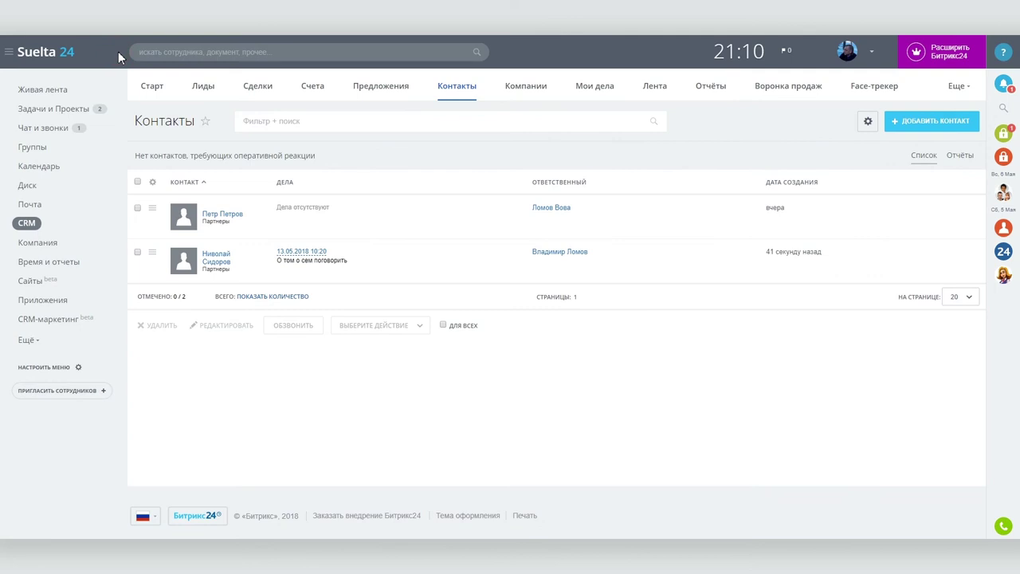
Step: Start a new CRM company named "Компания Роснефть" and set its company type to Партнер
{"action": "left_click", "coordinate": [528, 91]}
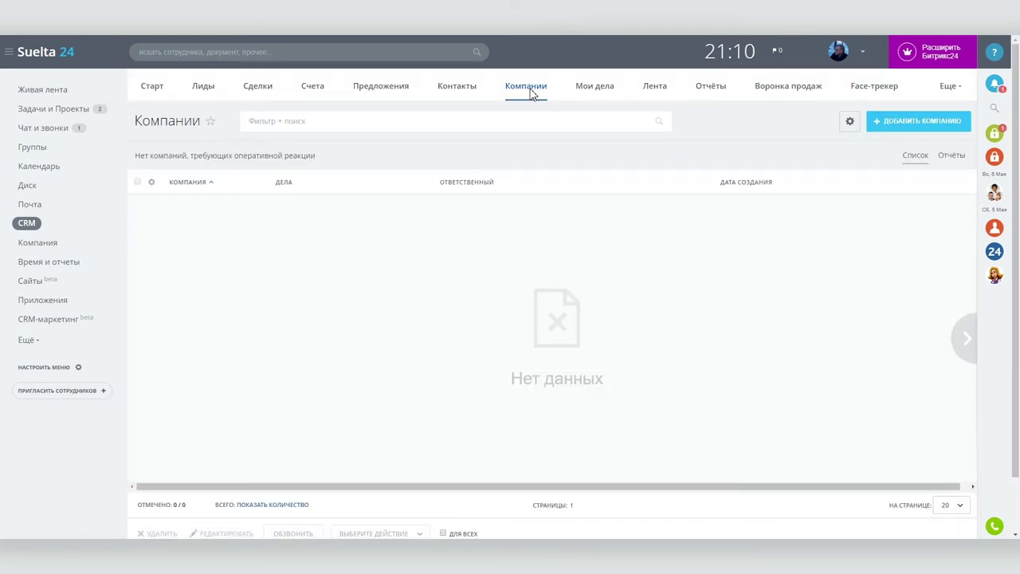
{"action": "left_click", "coordinate": [903, 121]}
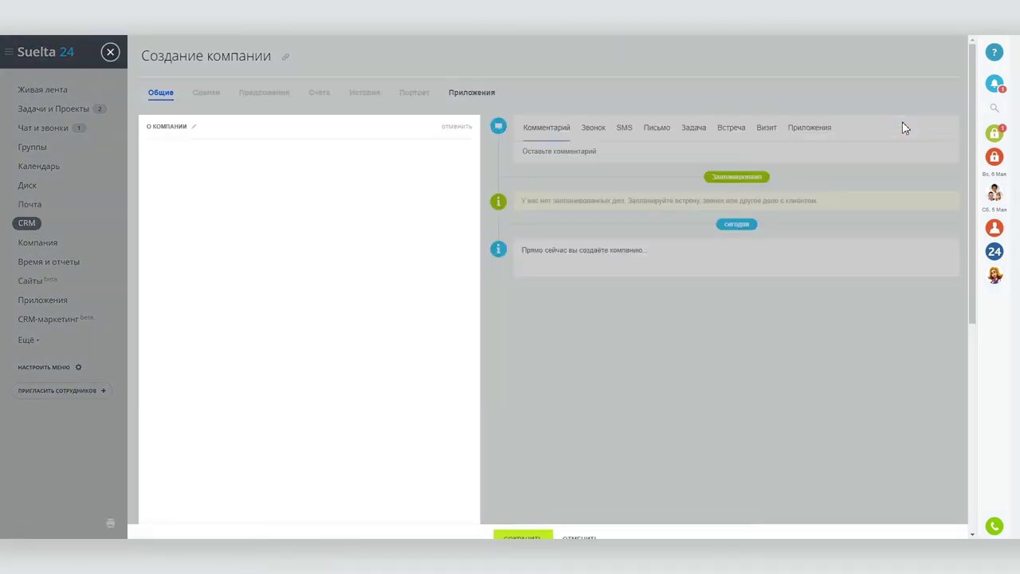
{"action": "left_click", "coordinate": [216, 163]}
{"action": "key", "text": "Down"}
{"action": "key", "text": "Return"}
{"action": "left_click", "coordinate": [229, 248]}
{"action": "left_click", "coordinate": [166, 328]}
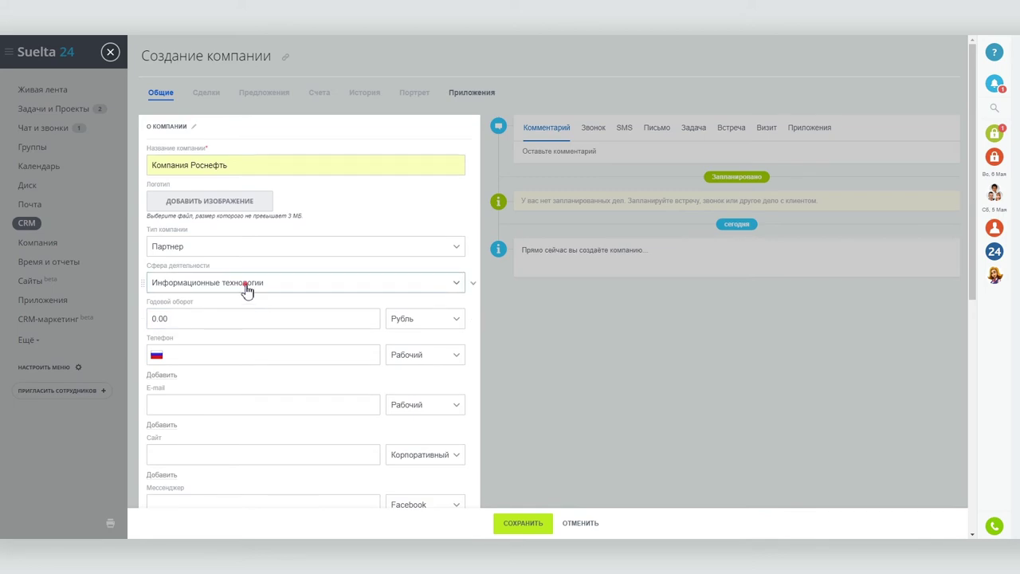
Step: Set the new company's field of activity to Правительство, save the company and close its card
{"action": "left_click", "coordinate": [246, 287]}
{"action": "left_click", "coordinate": [239, 313]}
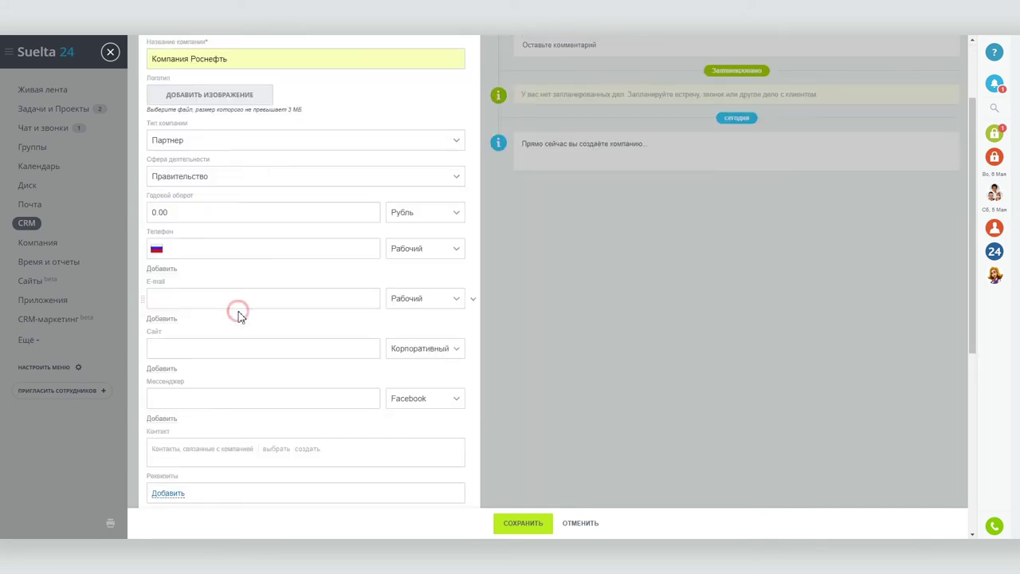
{"action": "scroll", "coordinate": [238, 317], "scroll_direction": "down", "scroll_amount": 5}
{"action": "left_click", "coordinate": [168, 175]}
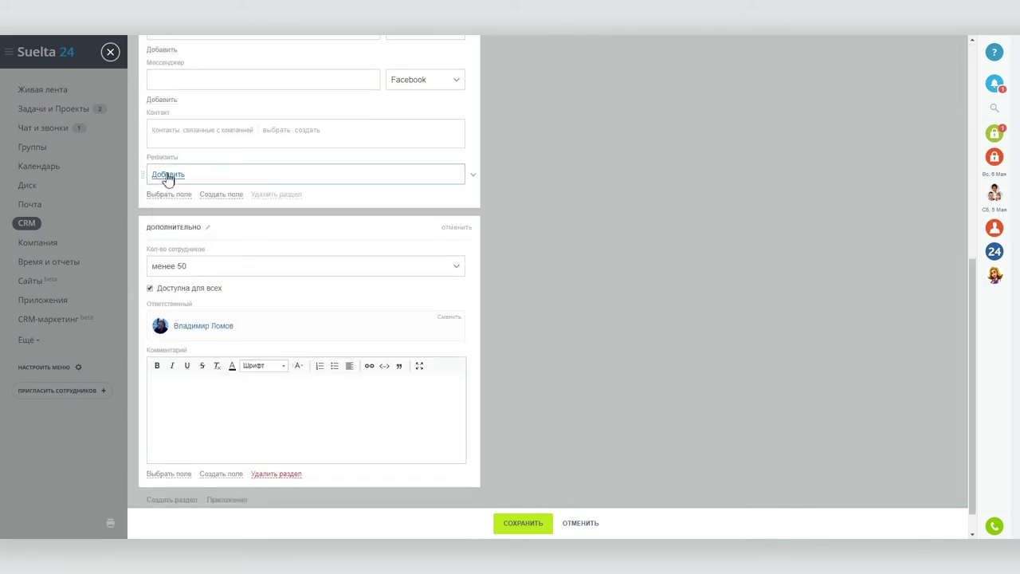
{"action": "left_click", "coordinate": [508, 523]}
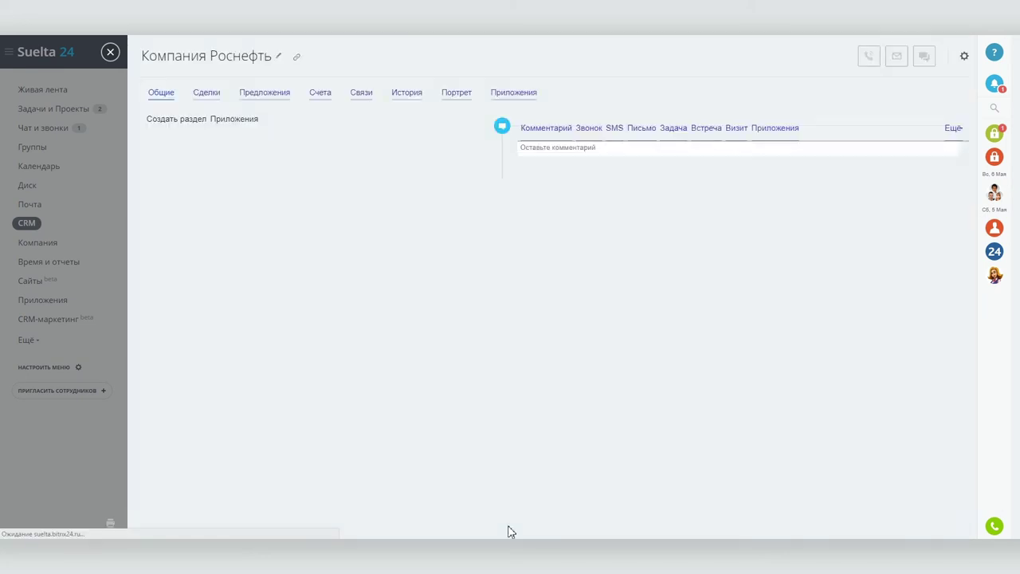
{"action": "left_click", "coordinate": [112, 51]}
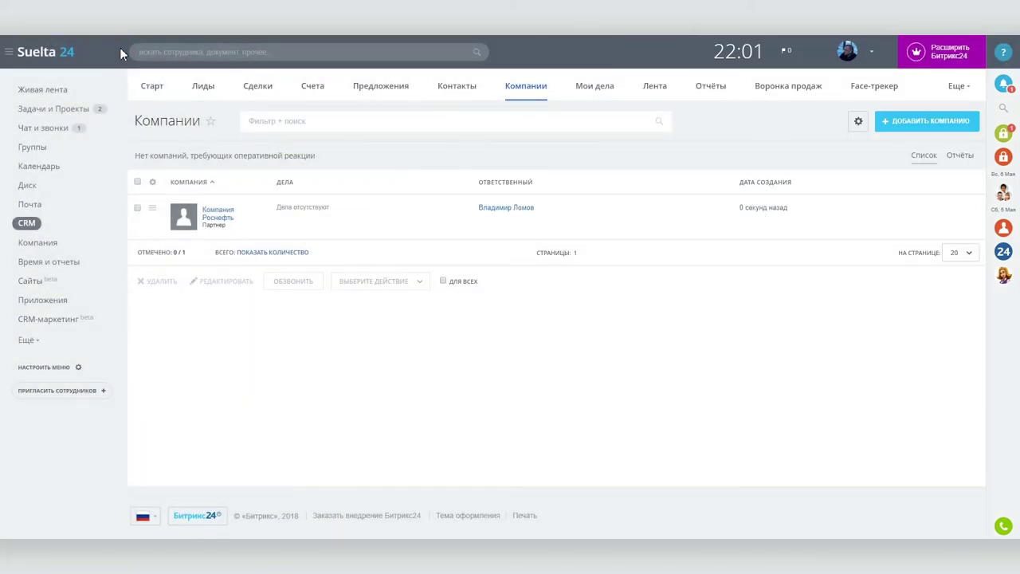
Step: Start a new CRM invoice and set its payment due date to 15.05.2018
{"action": "left_click", "coordinate": [312, 87]}
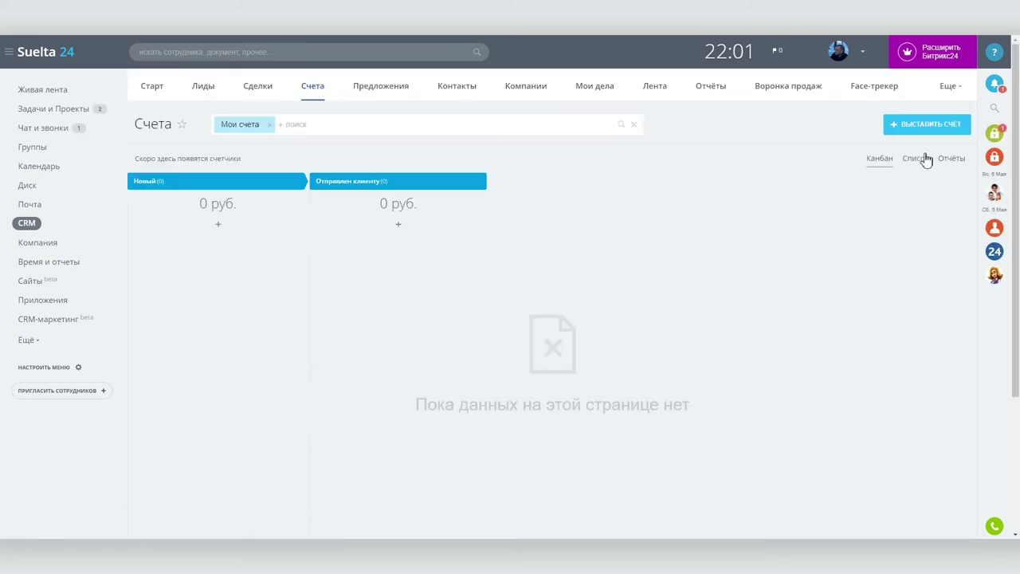
{"action": "left_click", "coordinate": [927, 122]}
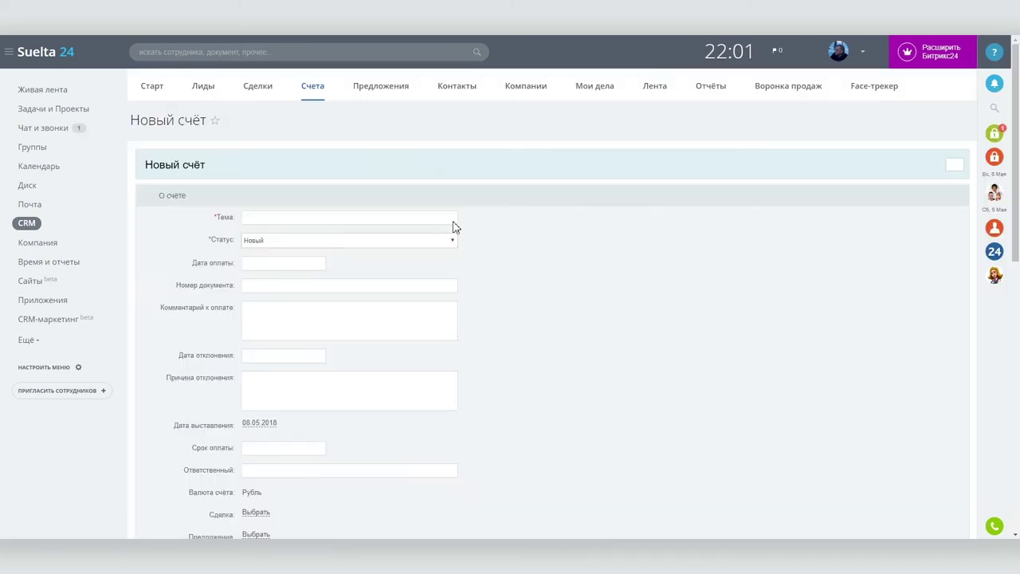
{"action": "scroll", "coordinate": [599, 112], "scroll_direction": "down", "scroll_amount": 2}
{"action": "left_click", "coordinate": [342, 81]}
{"action": "left_click", "coordinate": [317, 101]}
{"action": "left_click", "coordinate": [287, 126]}
{"action": "left_click", "coordinate": [274, 200]}
Step: Pick the proposal "1 - Компания Роснефть" for the invoice, look over the remaining fields and leave the form without saving
{"action": "scroll", "coordinate": [303, 187], "scroll_direction": "down", "scroll_amount": 1}
{"action": "left_click", "coordinate": [257, 137]}
{"action": "left_click", "coordinate": [256, 160]}
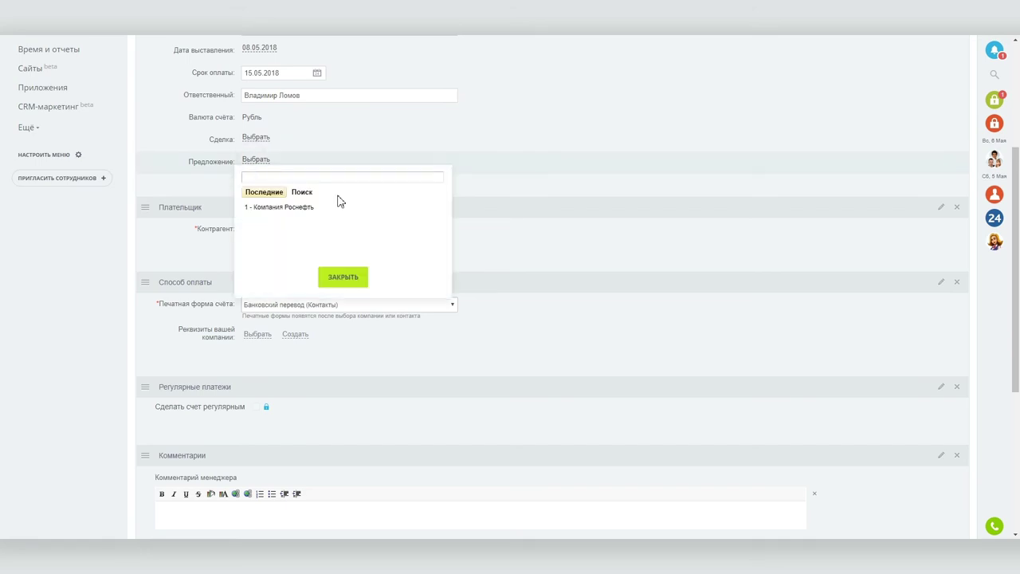
{"action": "left_click", "coordinate": [280, 212]}
{"action": "left_click", "coordinate": [345, 278]}
{"action": "left_click", "coordinate": [263, 230]}
{"action": "left_click", "coordinate": [264, 231]}
{"action": "scroll", "coordinate": [519, 303], "scroll_direction": "down", "scroll_amount": 4}
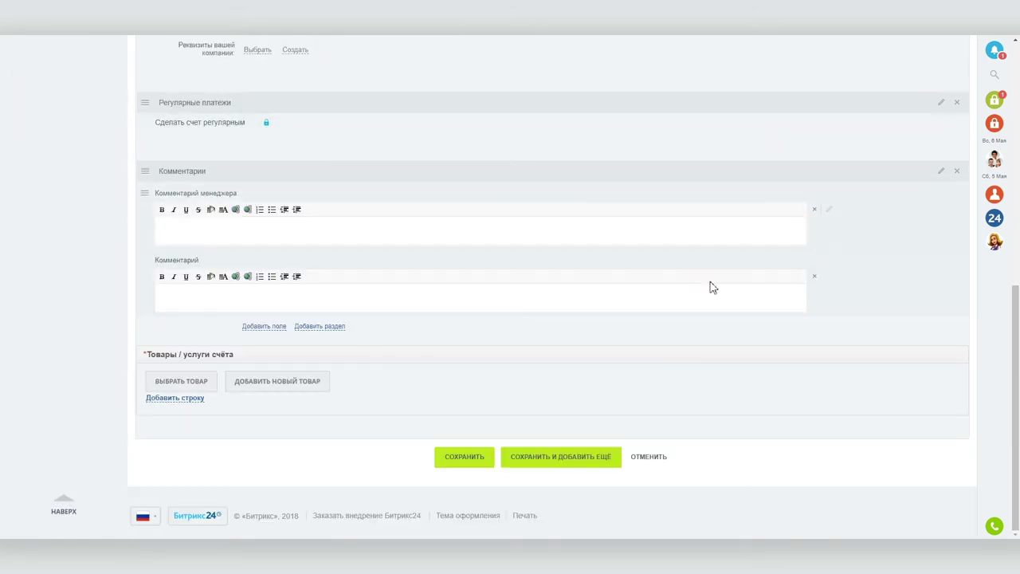
{"action": "scroll", "coordinate": [135, 230], "scroll_direction": "up", "scroll_amount": 2}
{"action": "scroll", "coordinate": [604, 473], "scroll_direction": "down", "scroll_amount": 2}
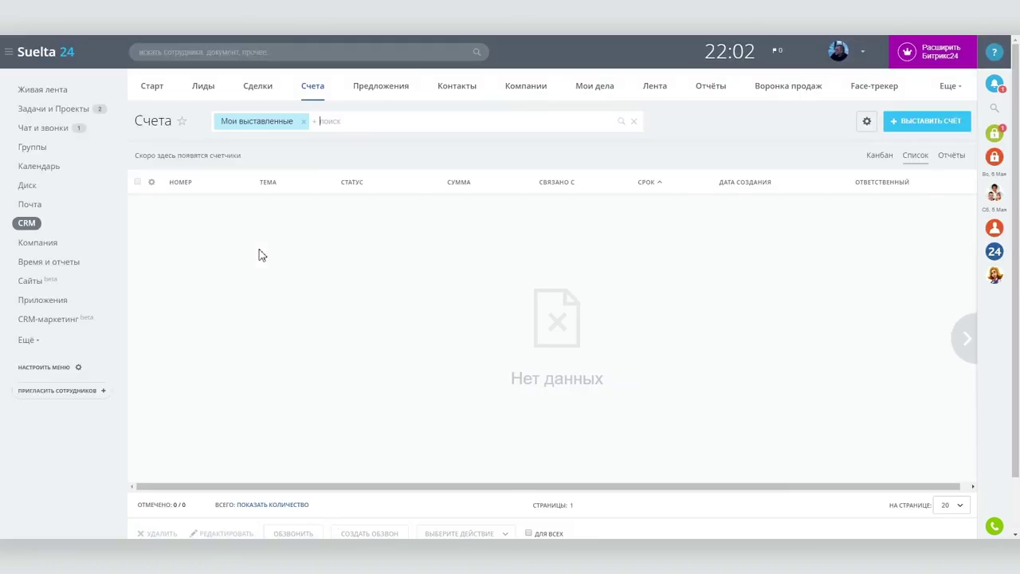
Step: Go to the CRM leads, look through the fields of a blank new lead form and cancel it
{"action": "left_click", "coordinate": [201, 86]}
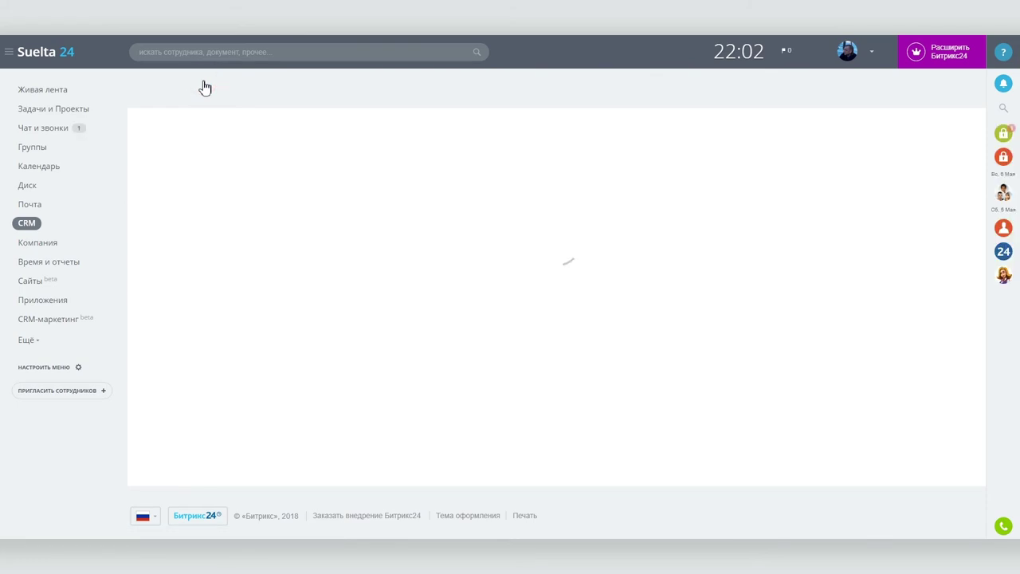
{"action": "left_click", "coordinate": [367, 288]}
{"action": "left_click", "coordinate": [933, 124]}
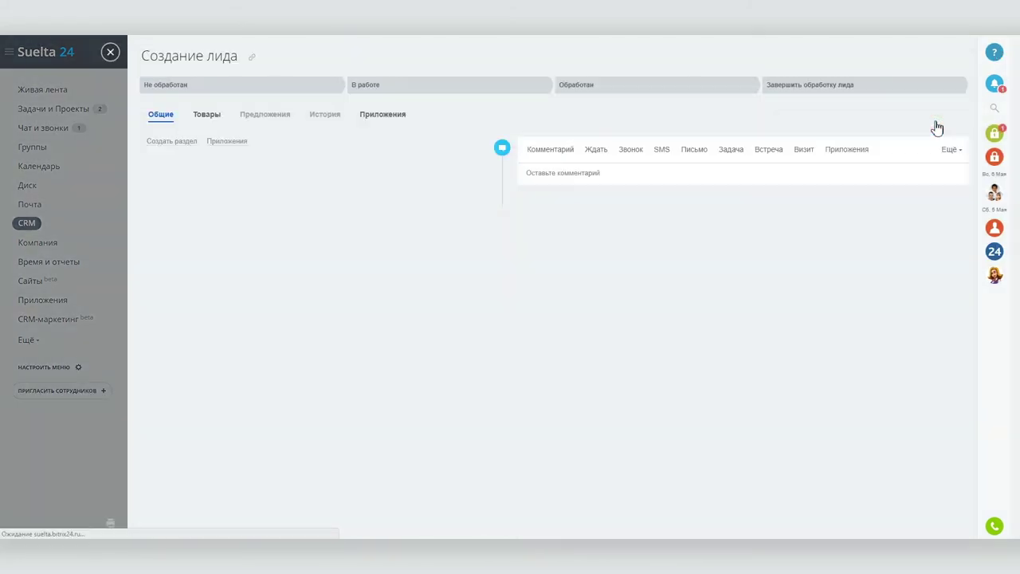
{"action": "scroll", "coordinate": [290, 244], "scroll_direction": "down", "scroll_amount": 1}
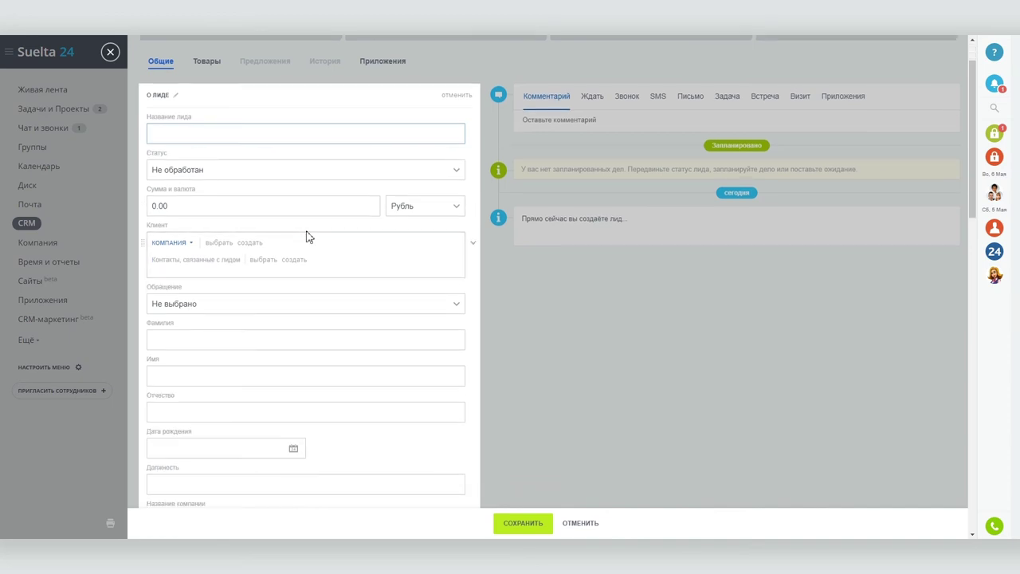
{"action": "scroll", "coordinate": [309, 237], "scroll_direction": "down", "scroll_amount": 10}
{"action": "scroll", "coordinate": [310, 237], "scroll_direction": "up", "scroll_amount": 5}
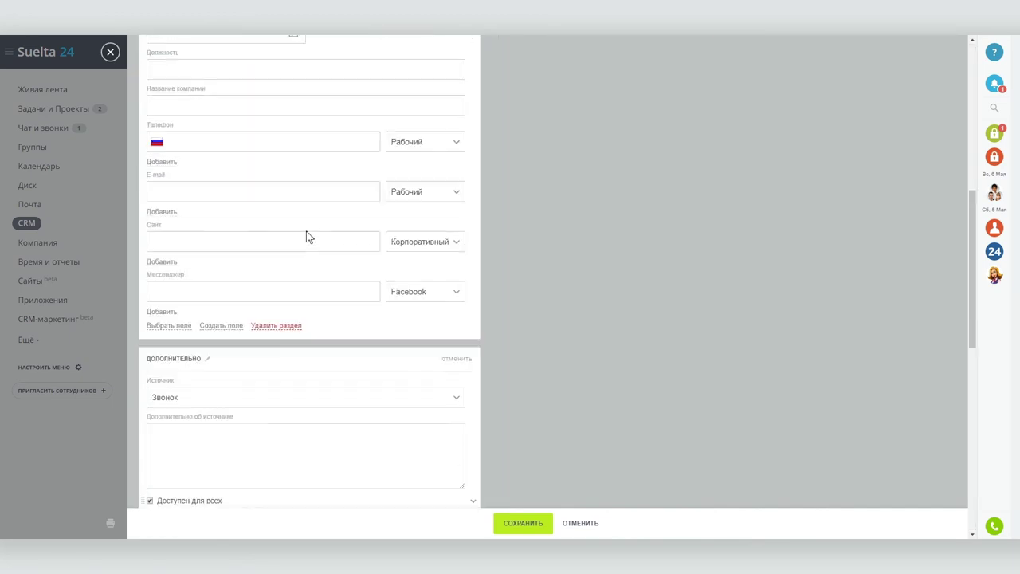
{"action": "scroll", "coordinate": [309, 237], "scroll_direction": "up", "scroll_amount": 5}
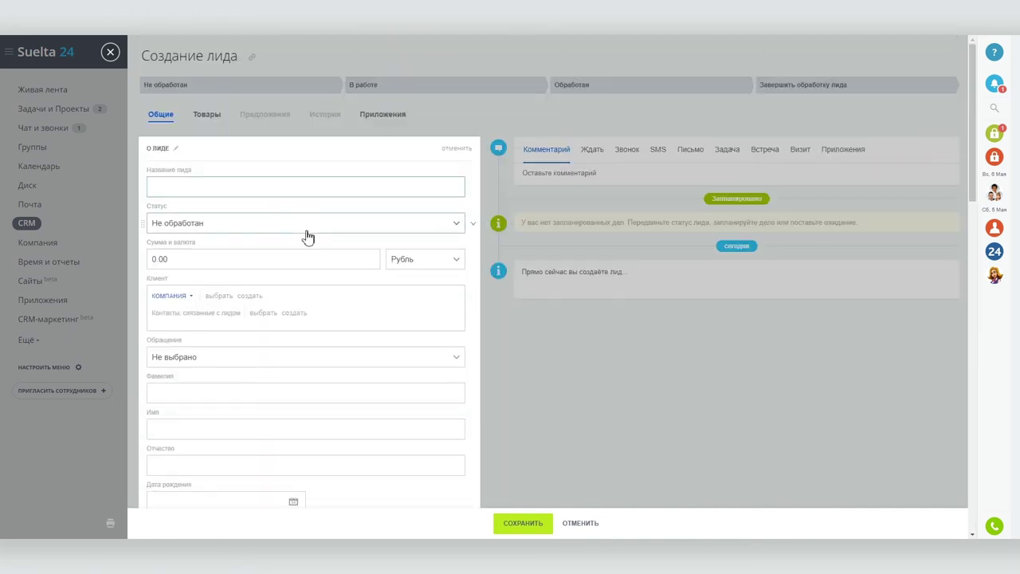
{"action": "left_click", "coordinate": [577, 526]}
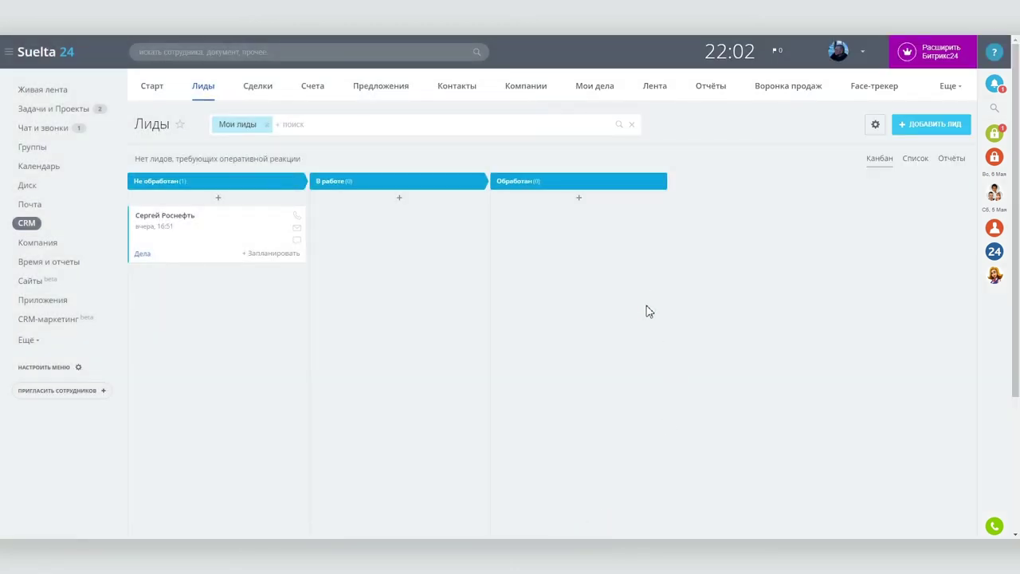
Step: Browse the built-in support help on leads, switch to the CRM forms topic and open the article "CRM-формы"
{"action": "left_click", "coordinate": [994, 53]}
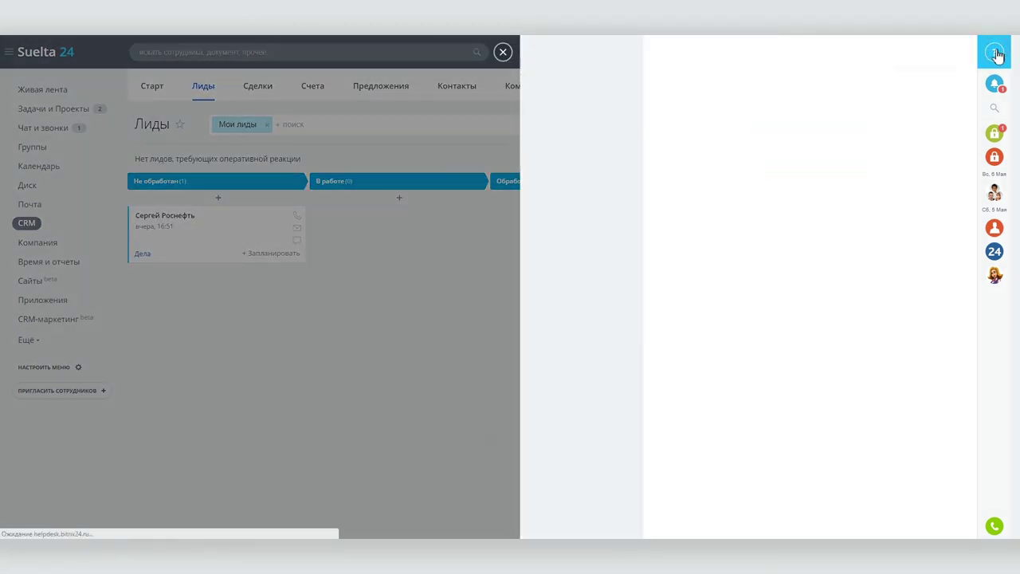
{"action": "scroll", "coordinate": [865, 215], "scroll_direction": "down", "scroll_amount": 5}
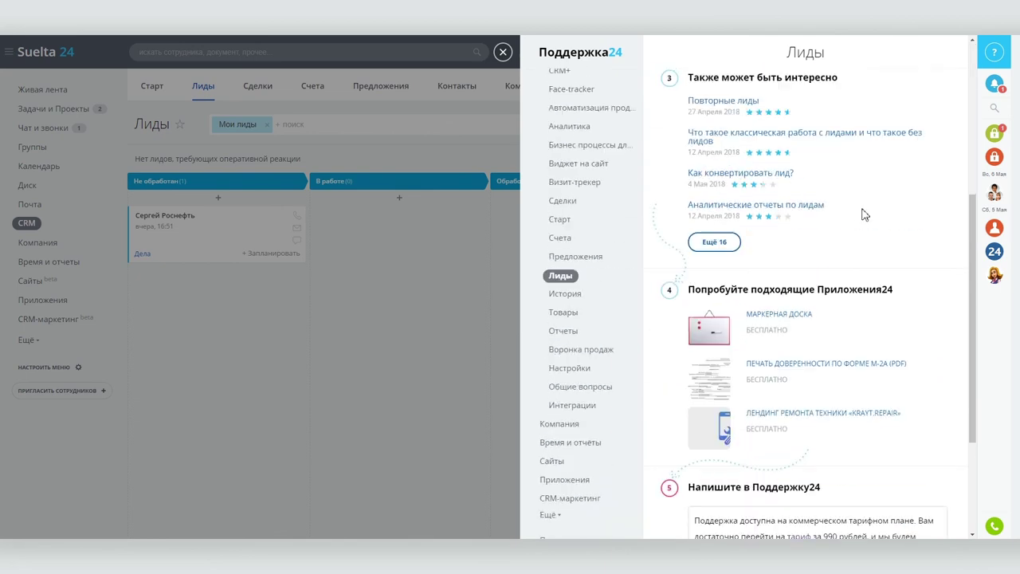
{"action": "scroll", "coordinate": [866, 215], "scroll_direction": "down", "scroll_amount": 3}
{"action": "scroll", "coordinate": [866, 215], "scroll_direction": "up", "scroll_amount": 8}
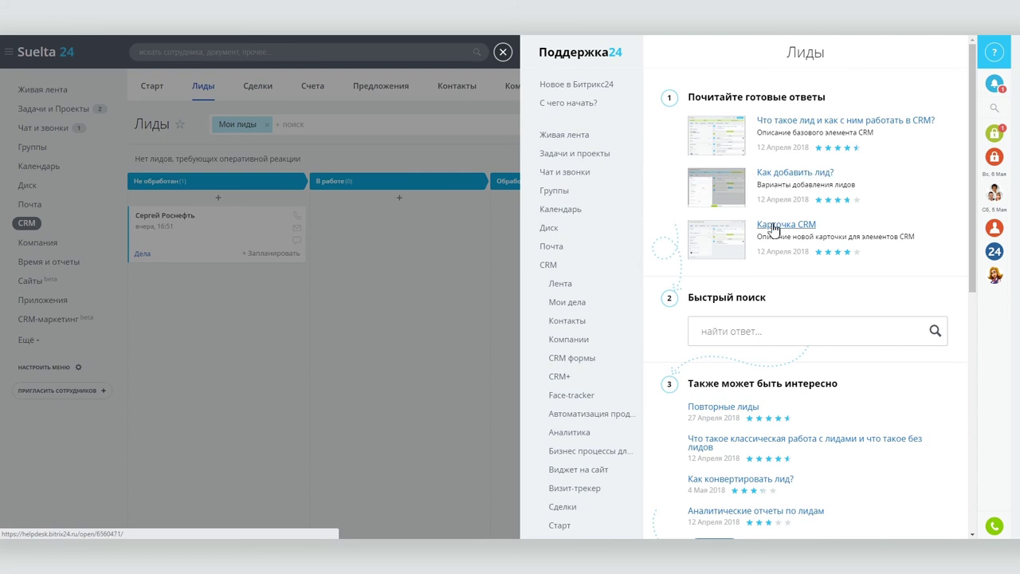
{"action": "scroll", "coordinate": [604, 284], "scroll_direction": "down", "scroll_amount": 2}
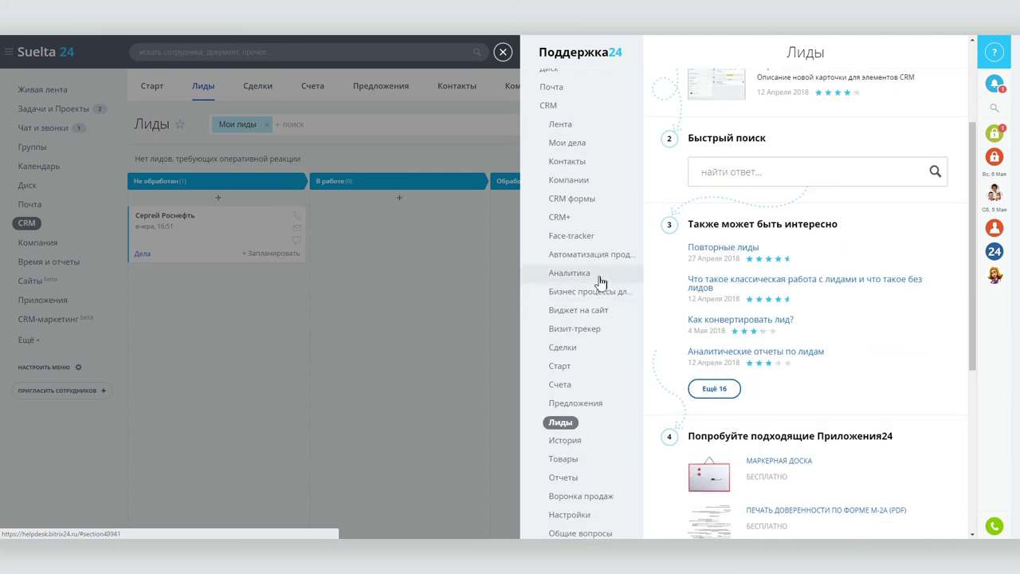
{"action": "left_click", "coordinate": [580, 199]}
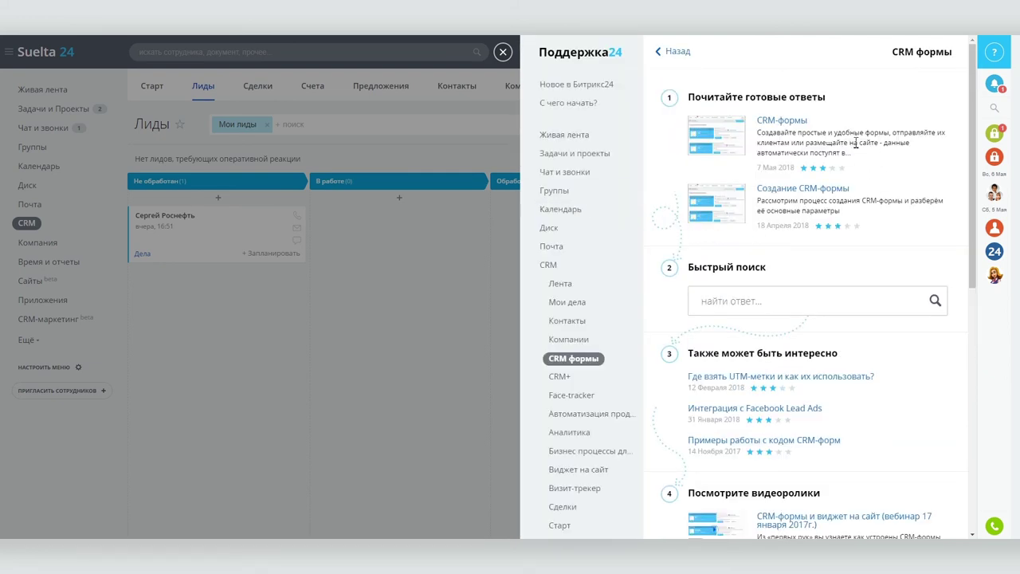
{"action": "left_click", "coordinate": [782, 124]}
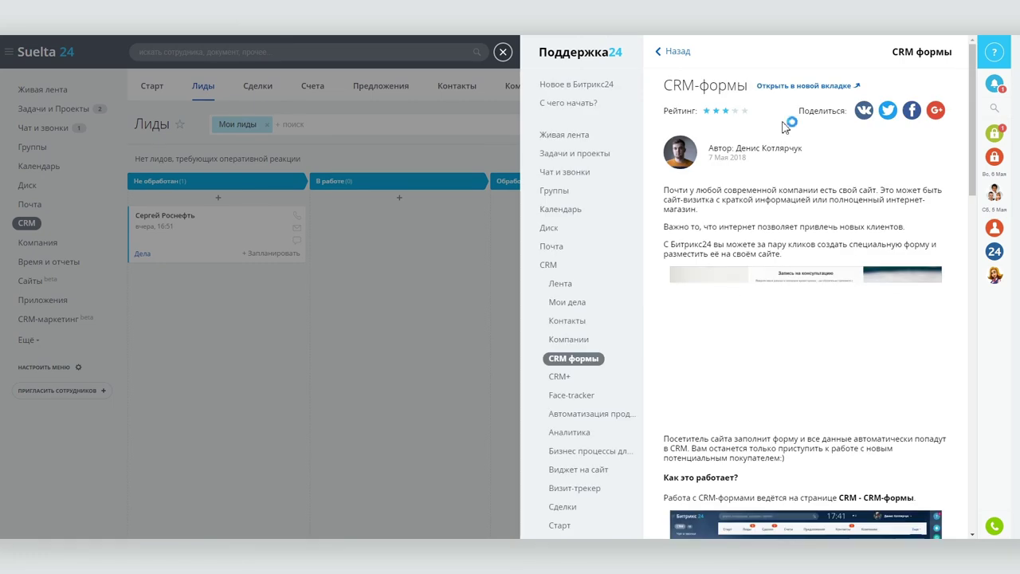